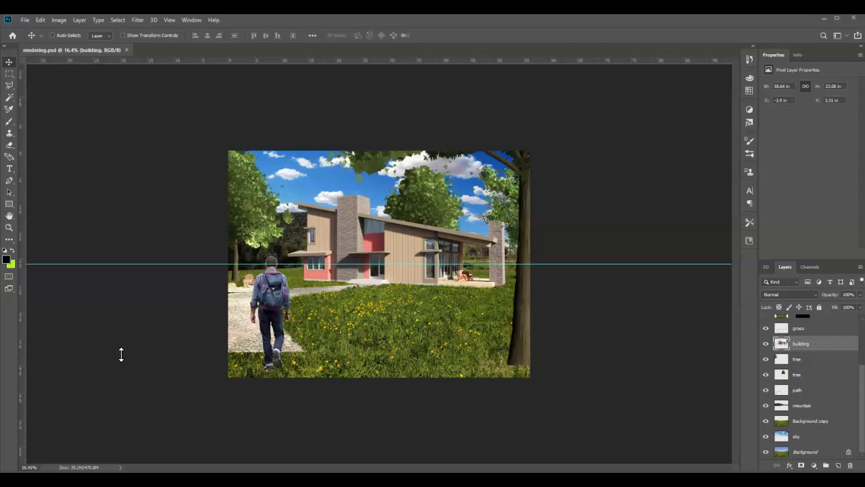
pyautogui.click(117, 374)
pyautogui.click(128, 383)
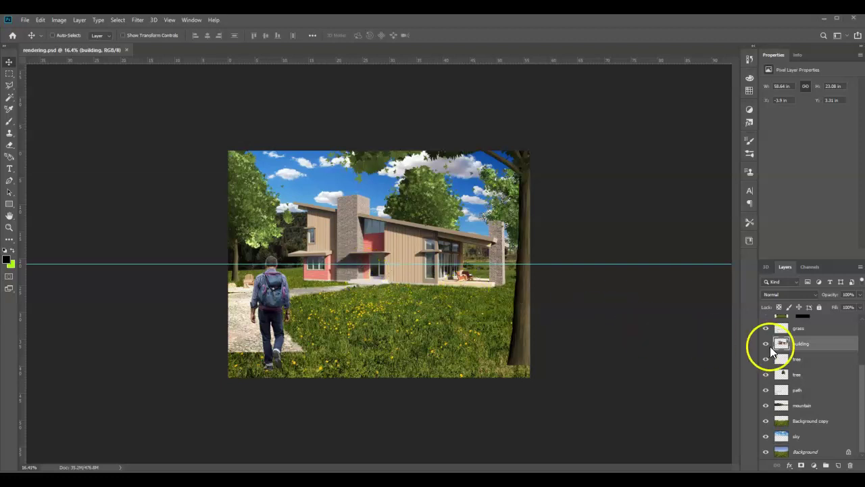
# Step: Create a new layer directly above the grass layer and name it "shadow"
pyautogui.click(808, 328)
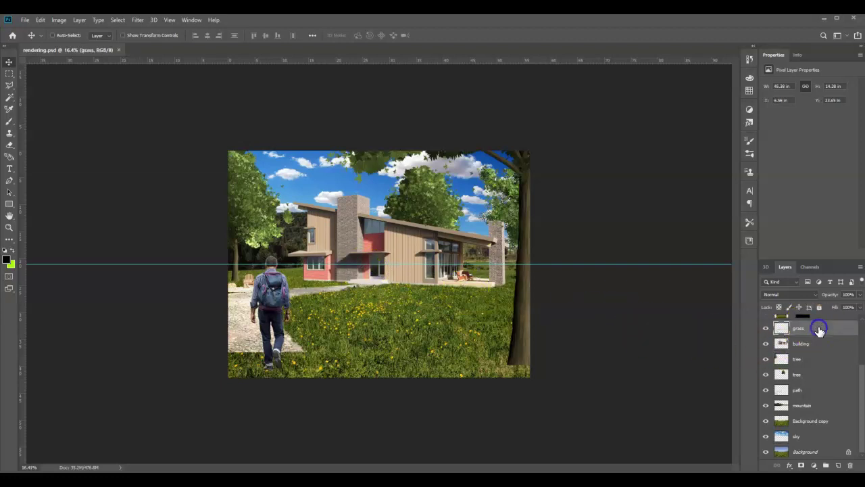
pyautogui.click(839, 465)
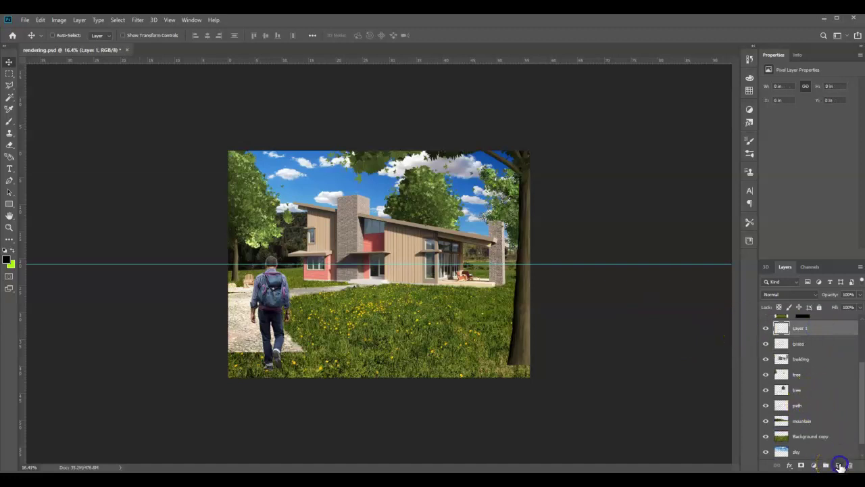
pyautogui.doubleClick(808, 329)
pyautogui.write('shadow')
pyautogui.press('Return')
pyautogui.moveTo(807, 333)
pyautogui.mouseDown()
pyautogui.moveTo(799, 350)
pyautogui.moveTo(807, 363)
pyautogui.moveTo(798, 332)
pyautogui.mouseUp()
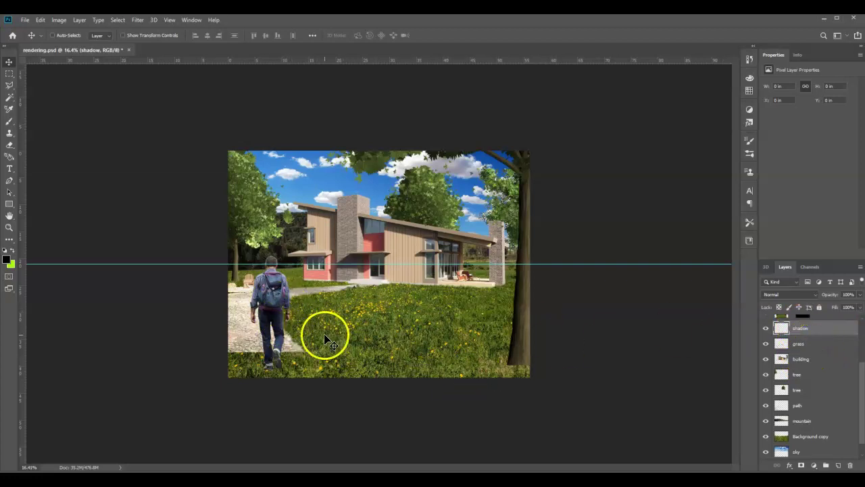
pyautogui.moveTo(810, 311); pyautogui.dragTo(806, 334)
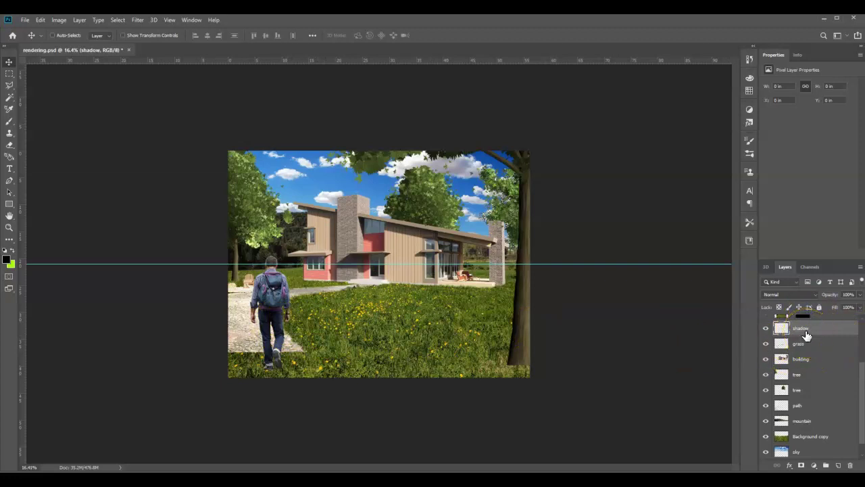
pyautogui.scroll(1, 804, 336)
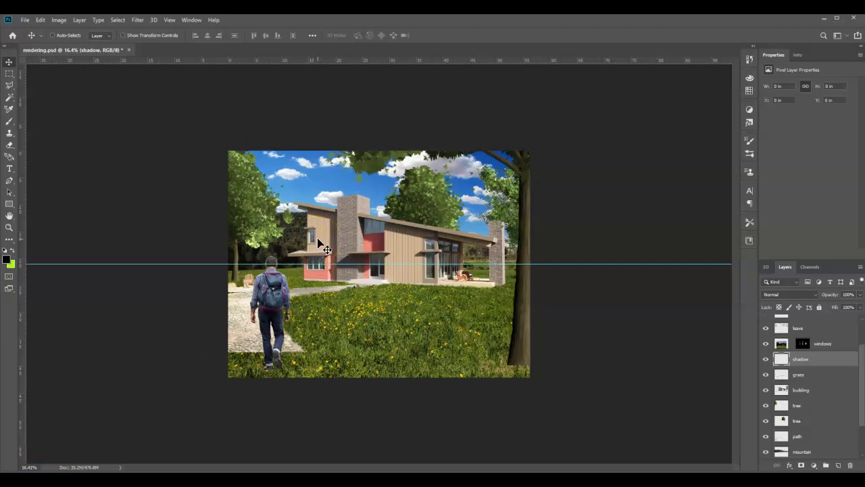
pyautogui.click(308, 274)
pyautogui.moveTo(310, 287)
pyautogui.mouseDown()
pyautogui.moveTo(311, 228)
pyautogui.moveTo(490, 183)
pyautogui.moveTo(484, 166)
pyautogui.moveTo(543, 140)
pyautogui.mouseUp()
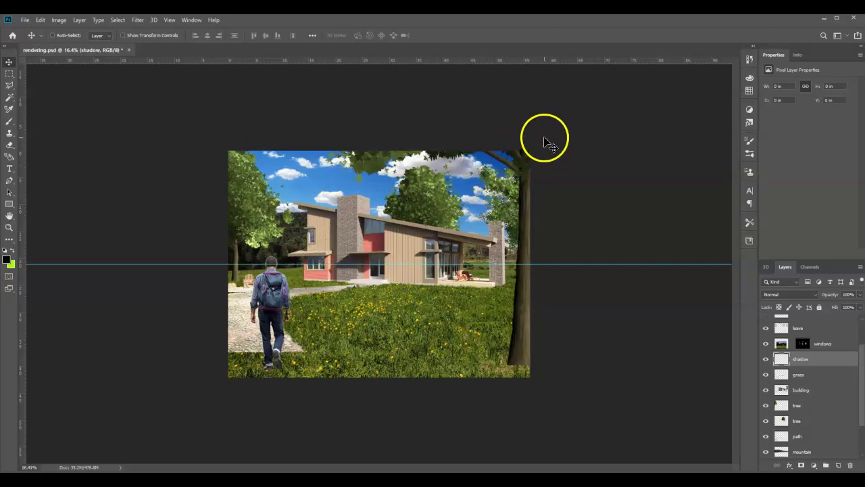
pyautogui.moveTo(274, 281)
pyautogui.mouseDown()
pyautogui.moveTo(342, 261)
pyautogui.moveTo(361, 289)
pyautogui.moveTo(352, 270)
pyautogui.mouseUp()
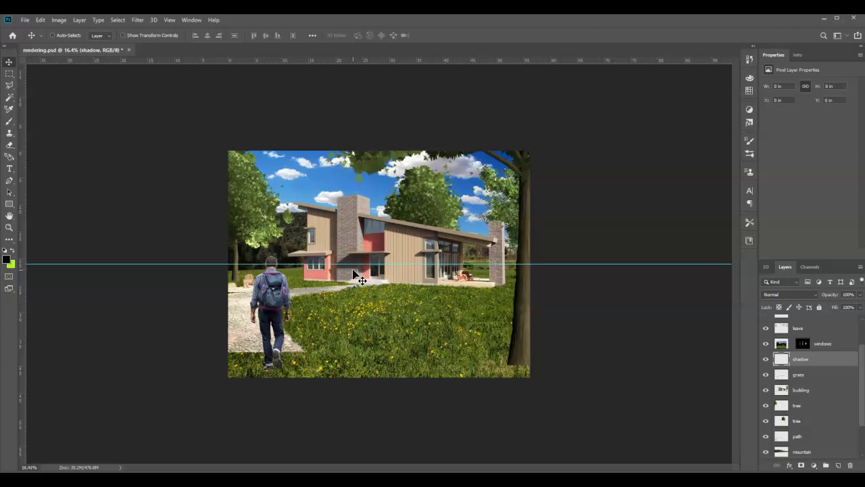
pyautogui.click(344, 266)
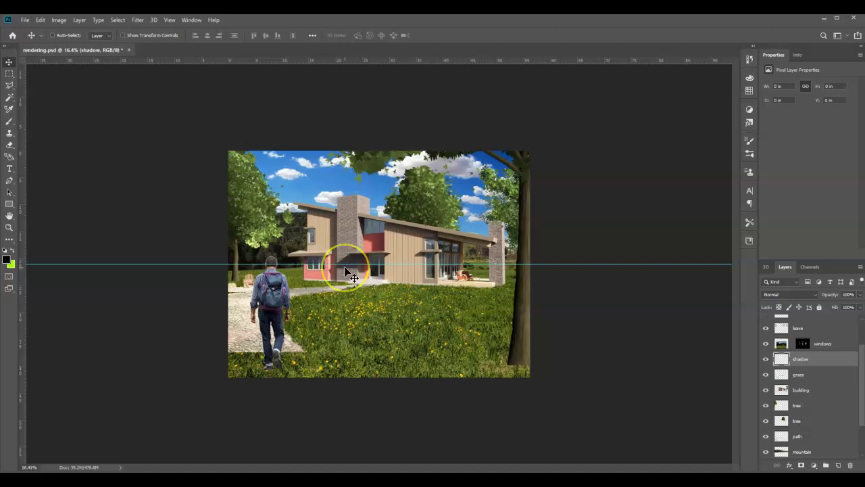
pyautogui.click(170, 286)
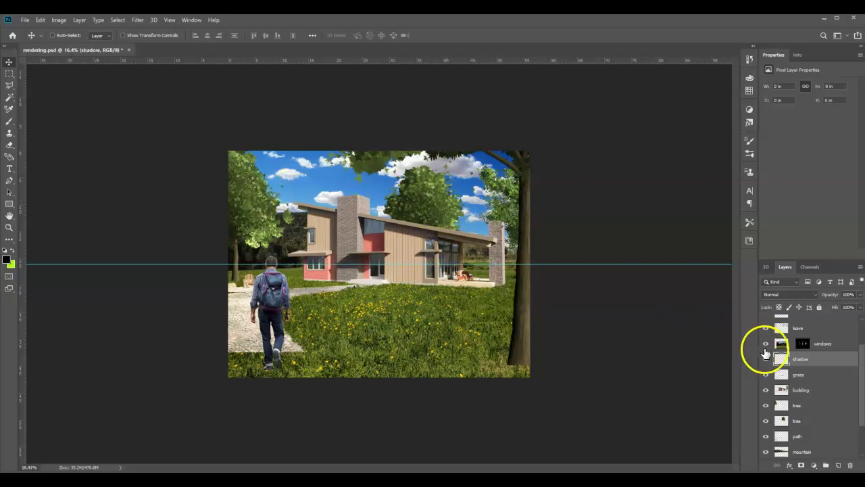
# Step: Outline the house's ground shadow with the Polygonal Lasso, from the red wall's outer corner across the grass toward the wooden chair
pyautogui.click(10, 85)
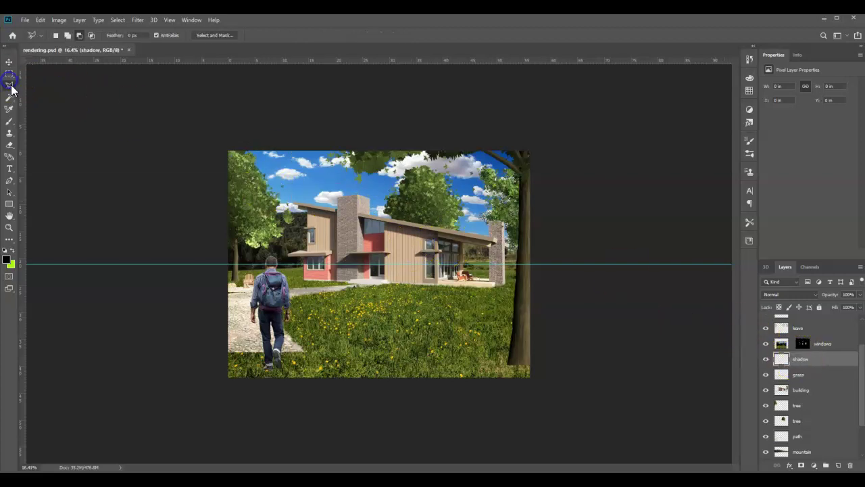
pyautogui.scroll(10, 135, 261)
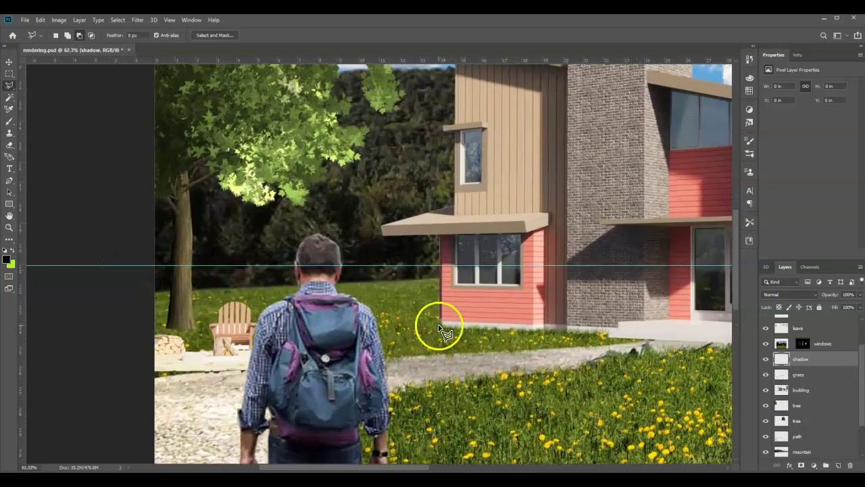
pyautogui.moveTo(440, 324); pyautogui.dragTo(440, 323)
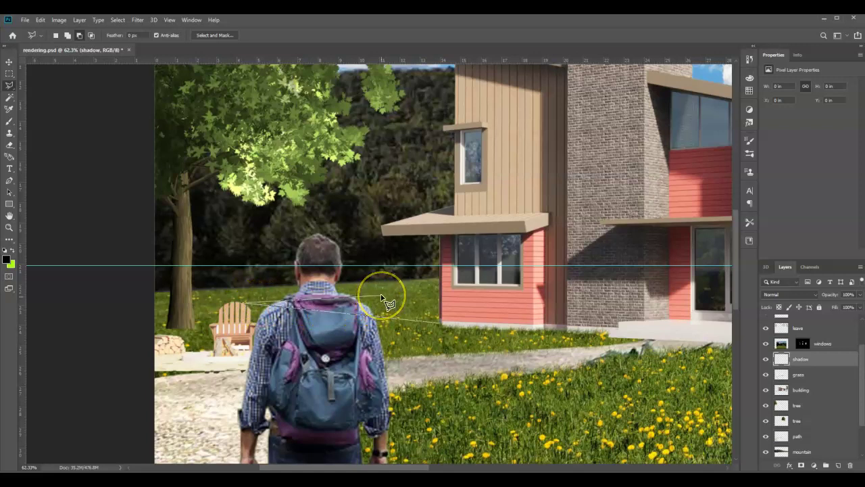
pyautogui.click(381, 297)
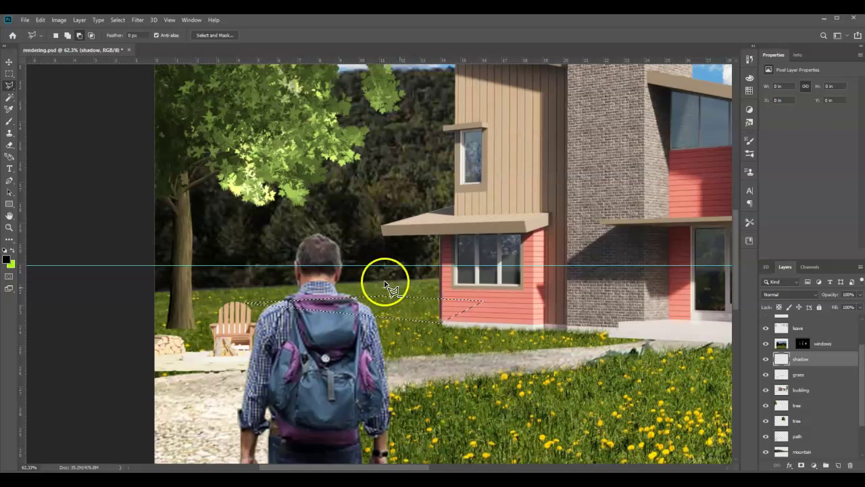
# Step: Fill the ground shadow selection with black on the shadow layer and clear the selection
pyautogui.click(41, 20)
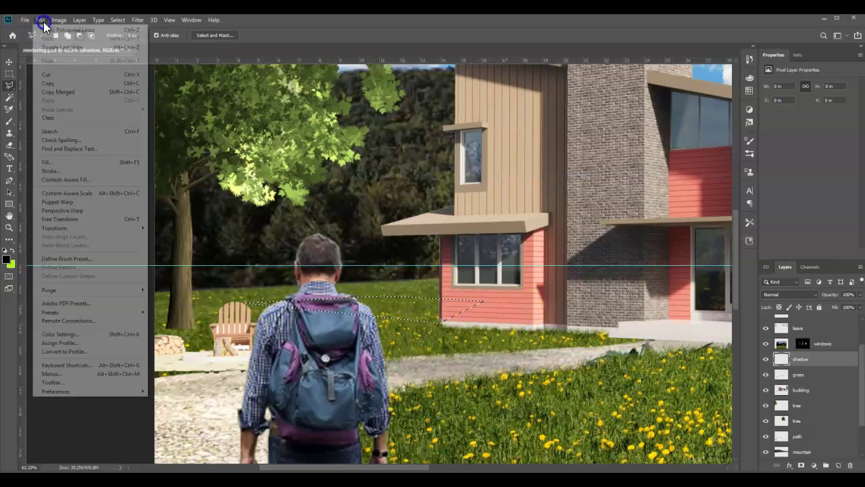
pyautogui.click(42, 163)
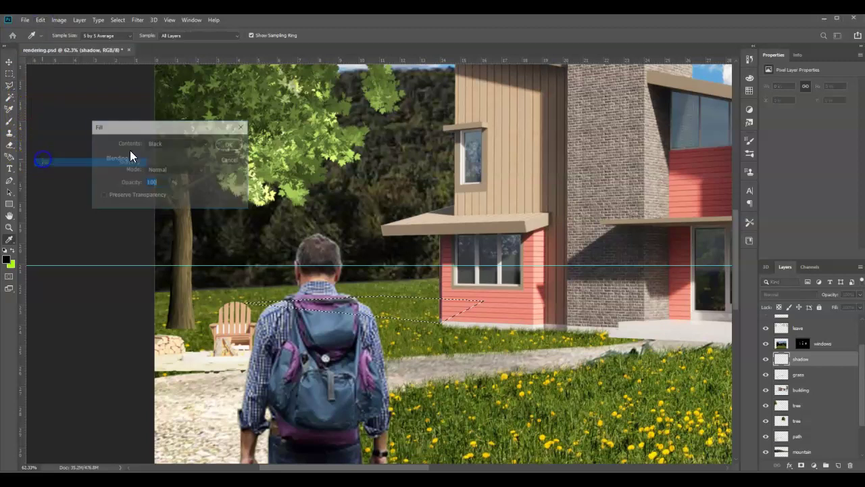
pyautogui.click(170, 144)
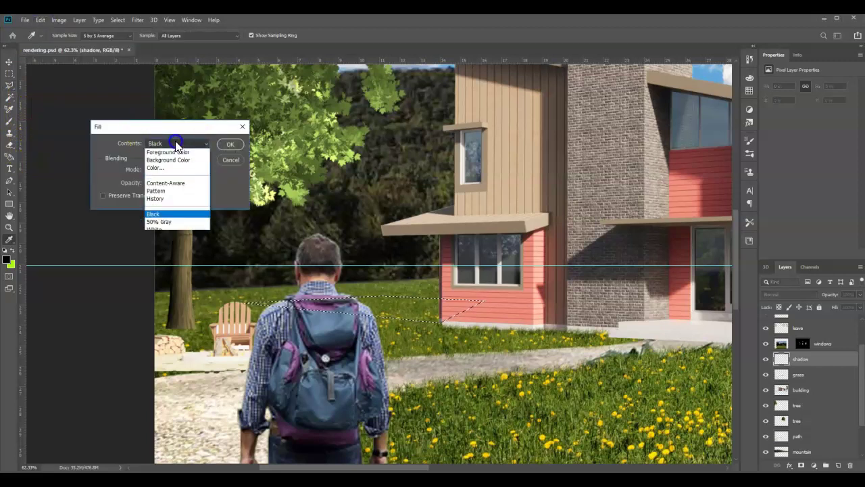
pyautogui.click(166, 215)
pyautogui.click(224, 148)
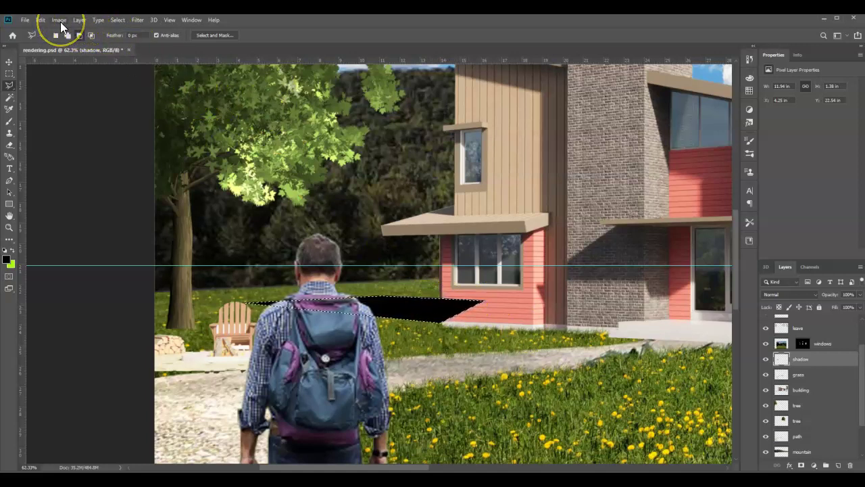
pyautogui.click(116, 20)
pyautogui.click(138, 84)
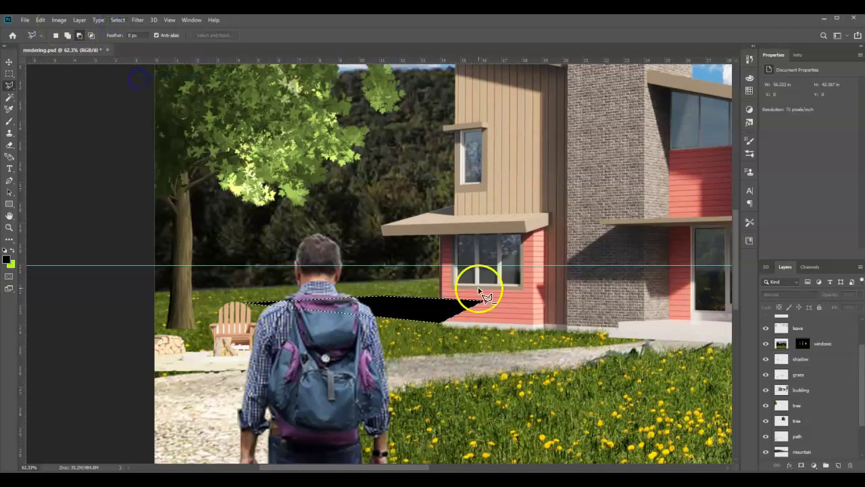
pyautogui.hotkey('ctrl', 'd')
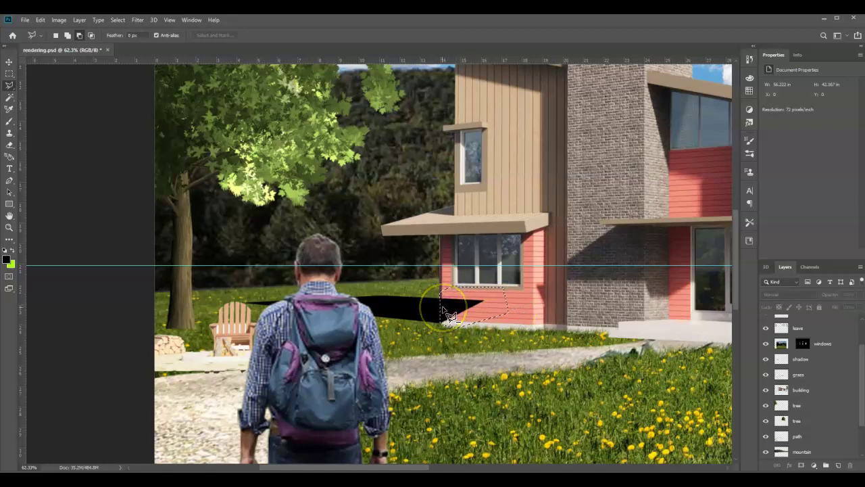
# Step: Delete the part of the black shadow overlapping the red wall from the shadow layer and deselect
pyautogui.click(828, 359)
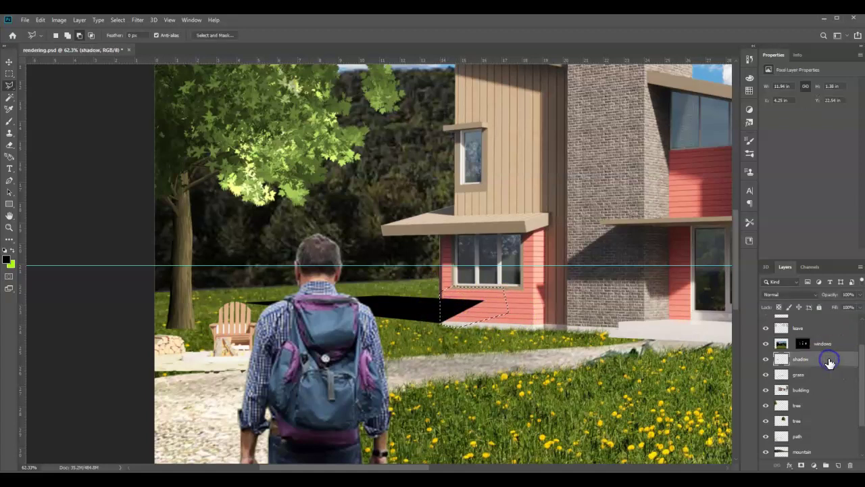
pyautogui.press('Delete')
pyautogui.hotkey('ctrl', 'd')
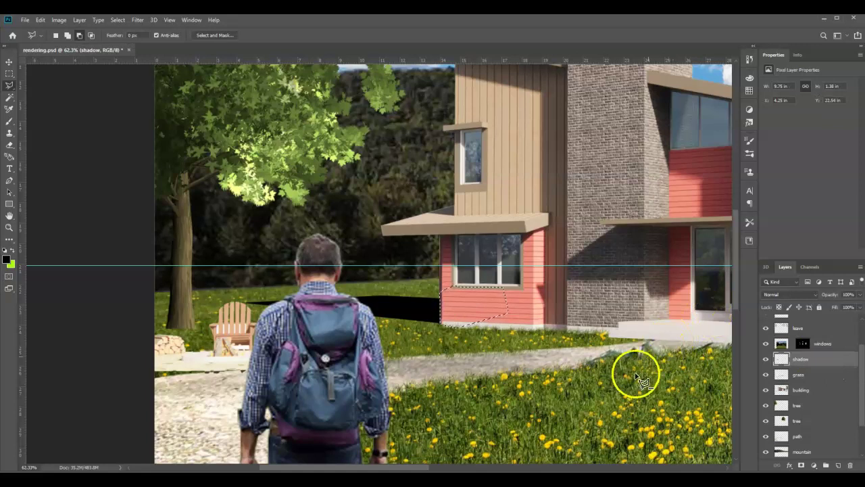
# Step: Lower the shadow layer's opacity to 57%
pyautogui.scroll(-1, 473, 315)
pyautogui.press('super')
pyautogui.press('super')
pyautogui.scroll(-3, 332, 311)
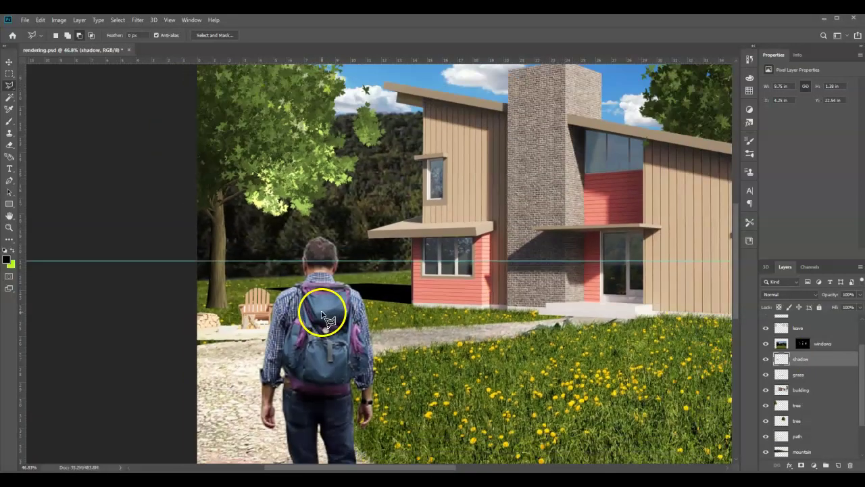
pyautogui.scroll(1, 426, 286)
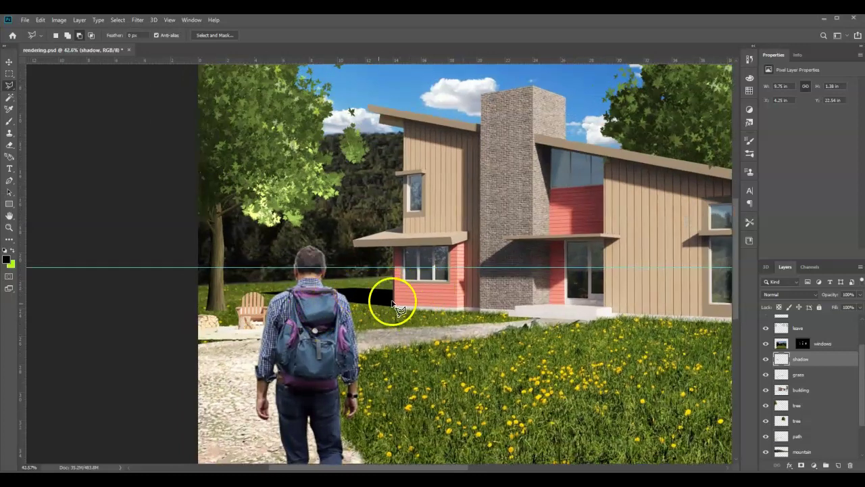
pyautogui.scroll(-2, 399, 331)
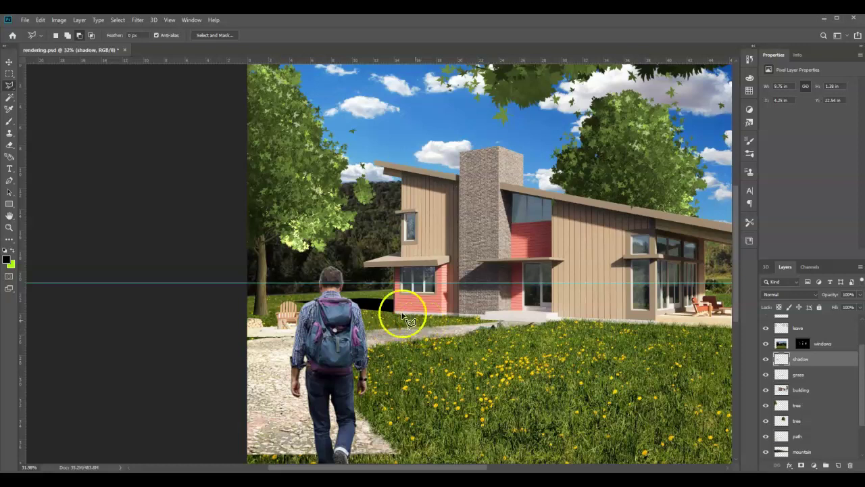
pyautogui.scroll(-1, 367, 300)
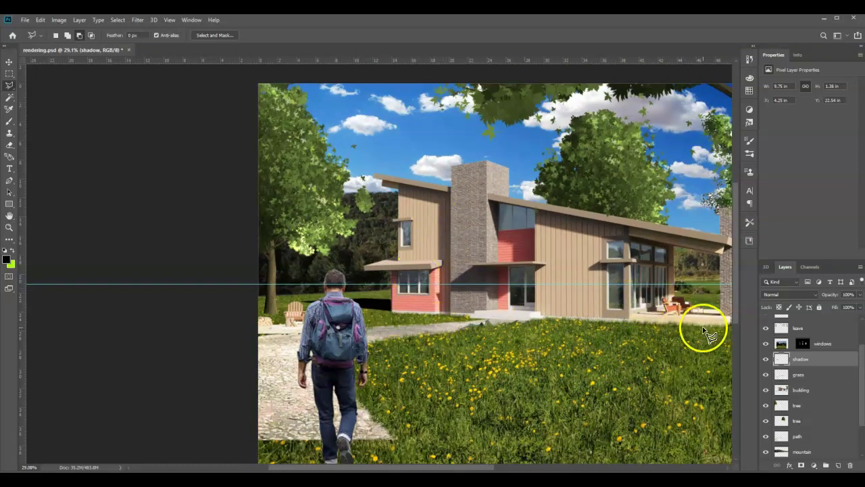
pyautogui.click(860, 297)
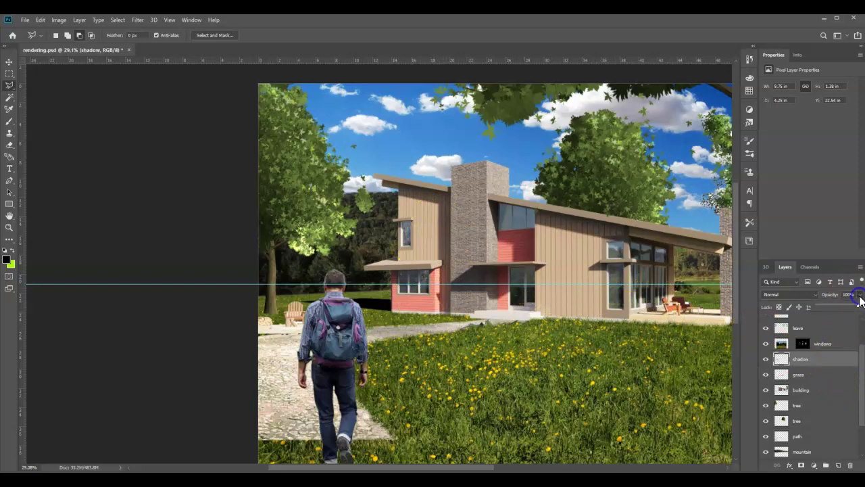
pyautogui.moveTo(861, 309); pyautogui.dragTo(840, 310)
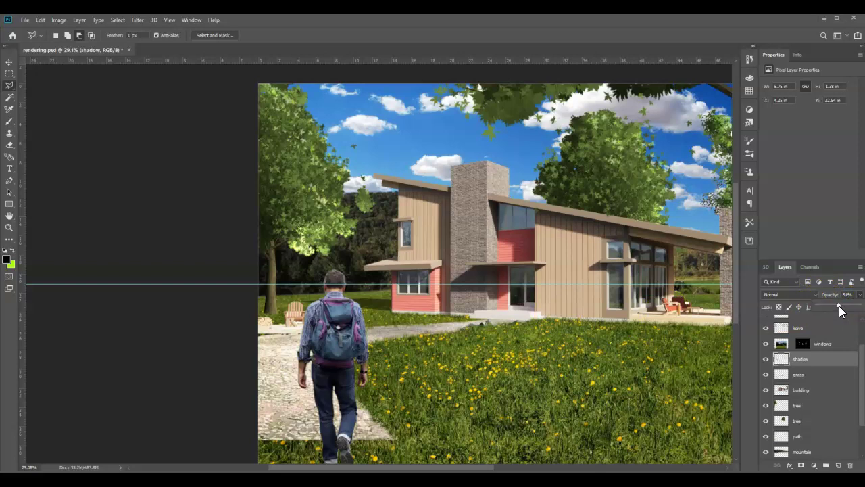
pyautogui.moveTo(838, 310); pyautogui.dragTo(843, 309)
pyautogui.click(636, 411)
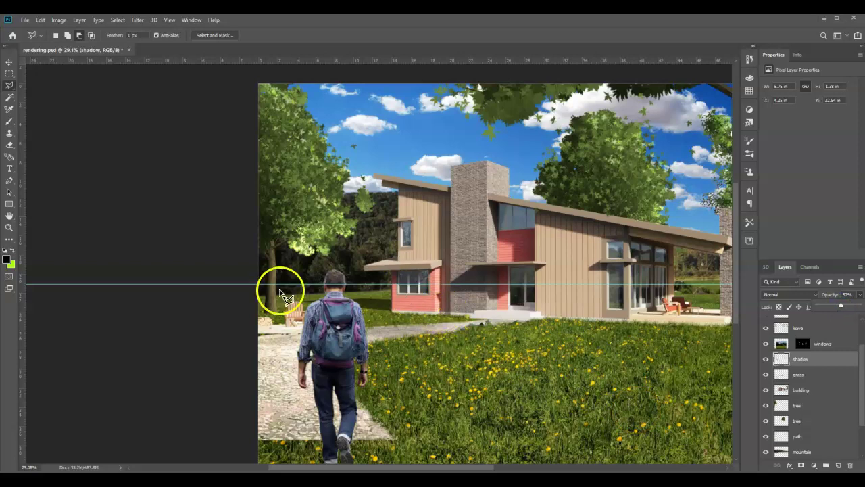
# Step: Load the man layer's outline as a selection while keeping the shadow layer active
pyautogui.scroll(-1, 280, 292)
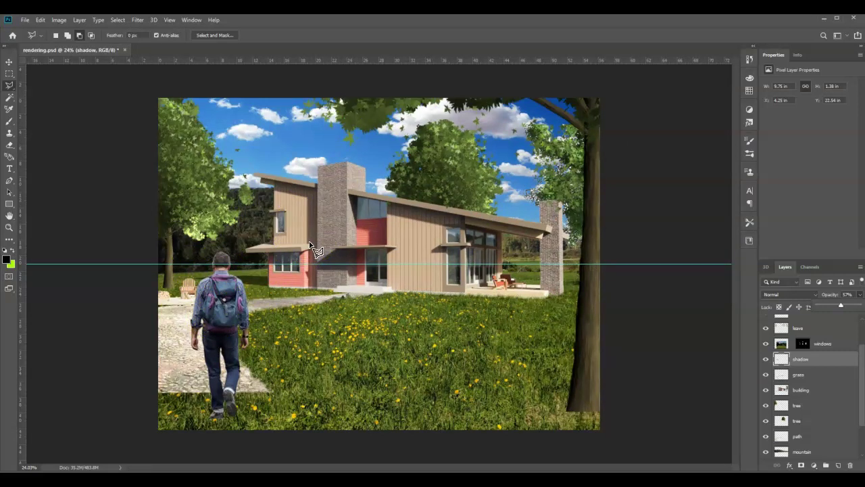
pyautogui.click(310, 245)
pyautogui.moveTo(309, 262)
pyautogui.mouseDown()
pyautogui.moveTo(367, 271)
pyautogui.moveTo(376, 259)
pyautogui.moveTo(306, 303)
pyautogui.moveTo(248, 297)
pyautogui.mouseUp()
pyautogui.scroll(2, 803, 358)
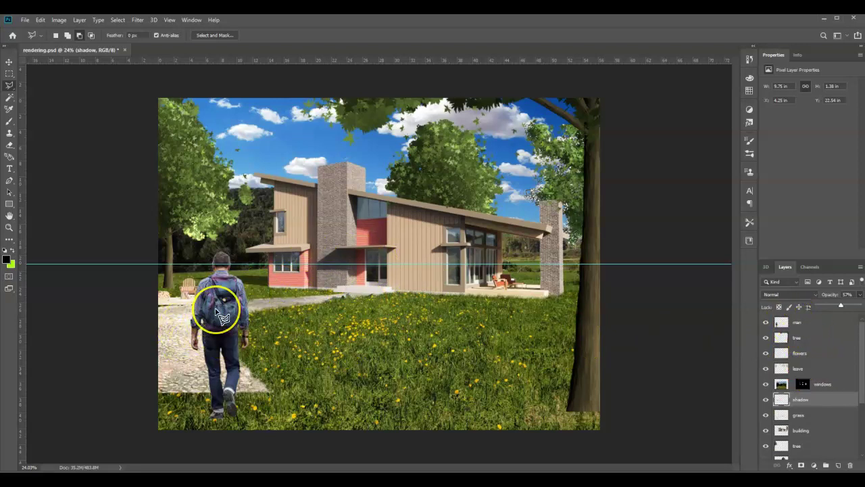
pyautogui.click(811, 403)
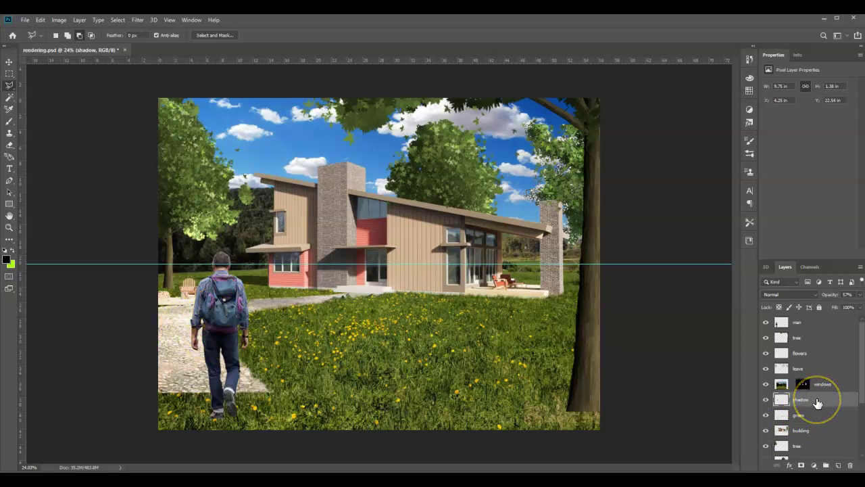
pyautogui.moveTo(816, 400); pyautogui.dragTo(782, 331)
pyautogui.keyDown('ctrl'); pyautogui.click(781, 323); pyautogui.keyUp('ctrl')
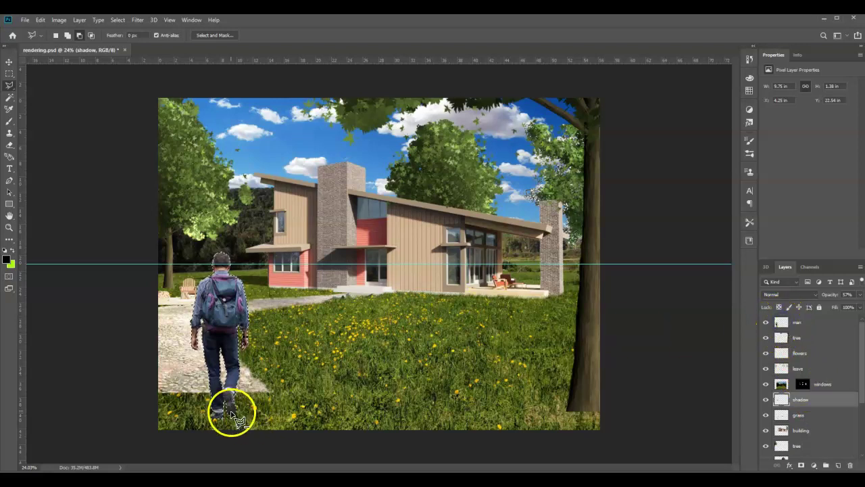
# Step: Fill the man-shaped selection with black at 100% opacity on the shadow layer
pyautogui.click(42, 19)
pyautogui.click(75, 161)
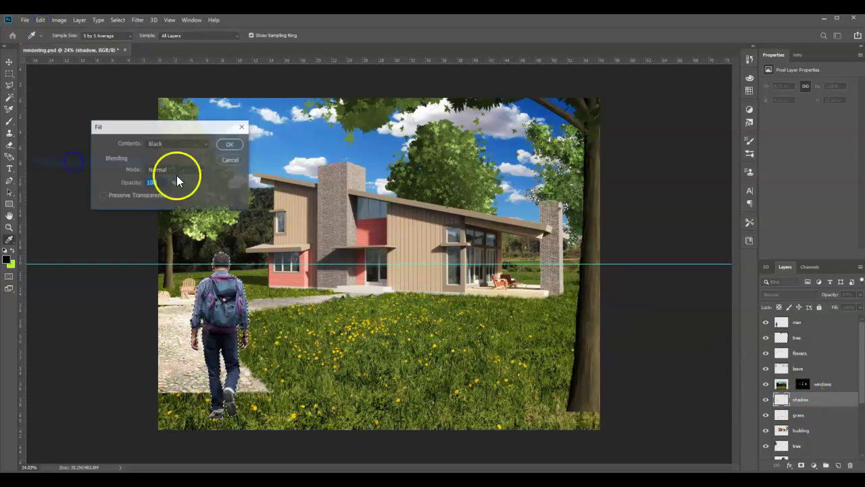
pyautogui.click(229, 144)
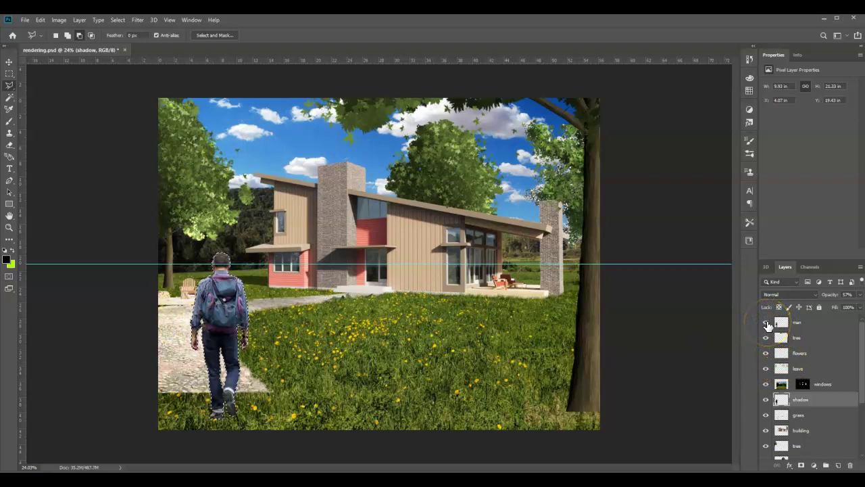
# Step: Distort the man-shaped black fill into a flattened shadow slanting away from his feet across the path, apply it and deselect
pyautogui.click(766, 323)
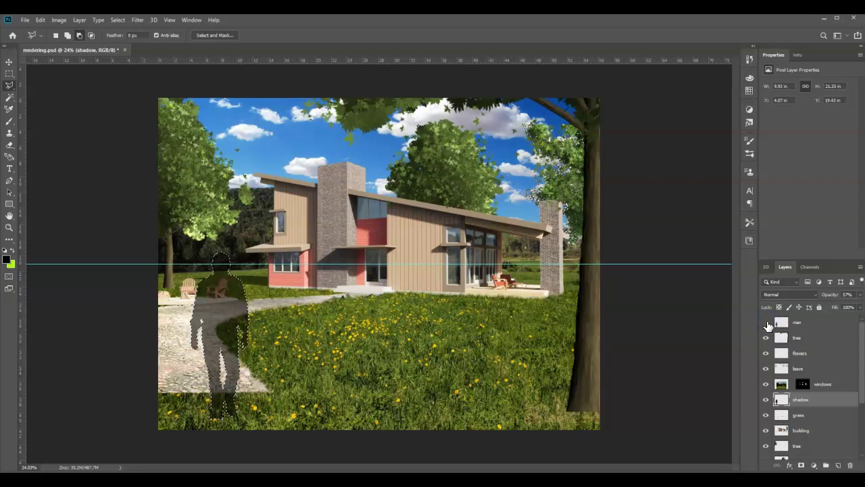
pyautogui.click(766, 323)
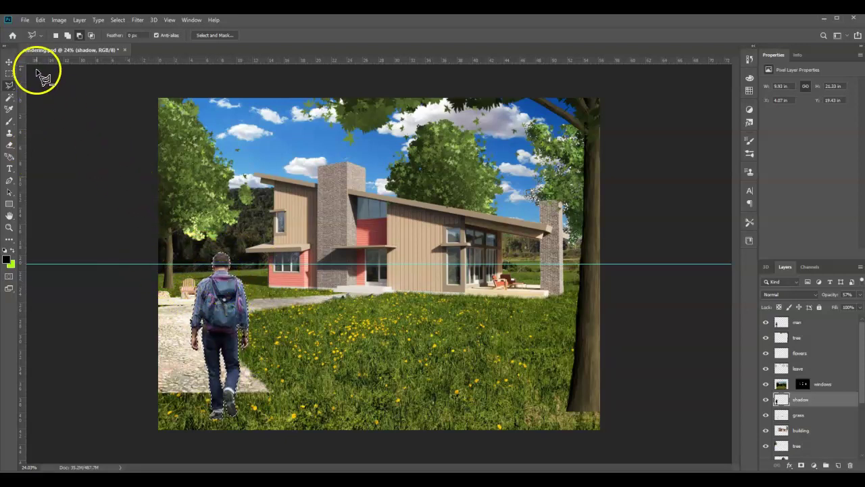
pyautogui.click(39, 20)
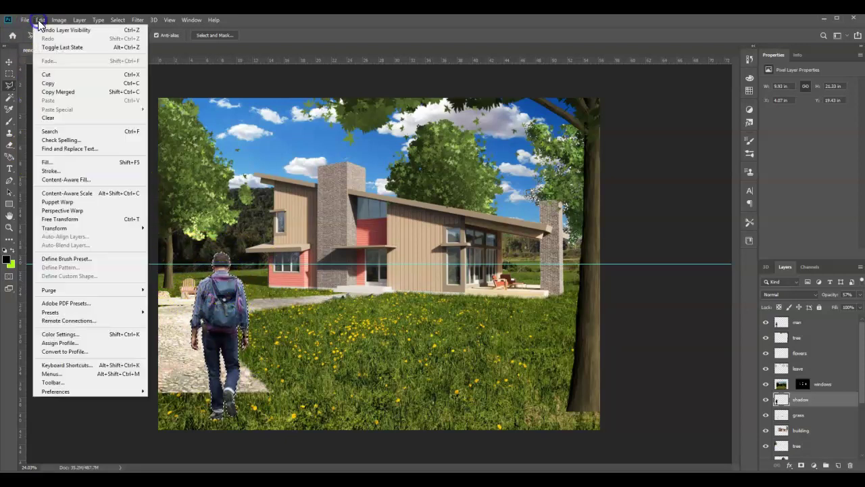
pyautogui.click(91, 227)
pyautogui.click(162, 267)
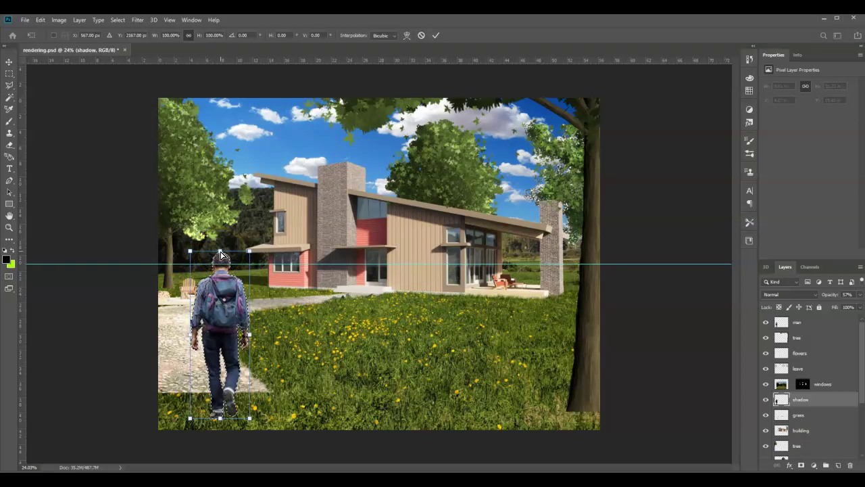
pyautogui.moveTo(215, 259); pyautogui.dragTo(121, 362)
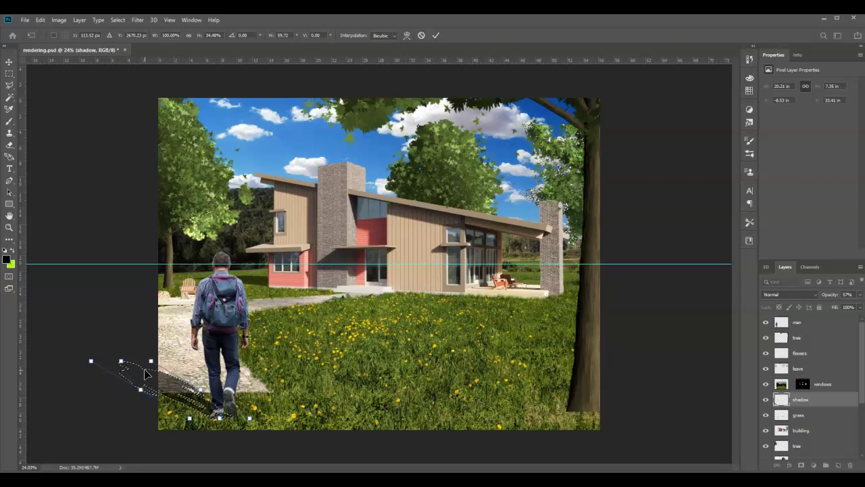
pyautogui.press('Return')
pyautogui.click(145, 334)
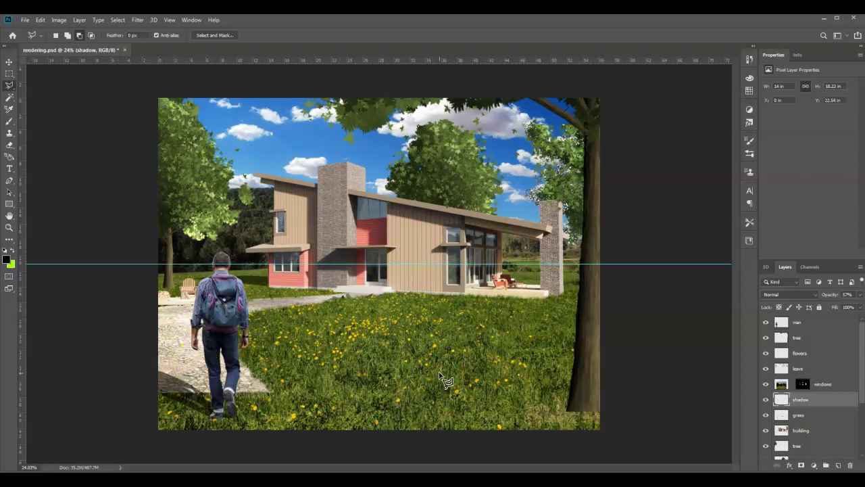
pyautogui.click(452, 349)
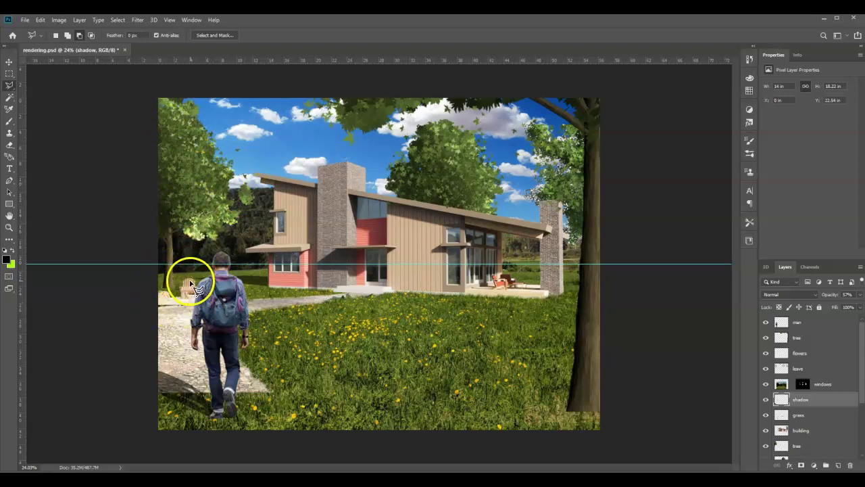
# Step: Load the outline of the tree behind the house as a selection and fill it with black on the shadow layer
pyautogui.scroll(-1, 830, 403)
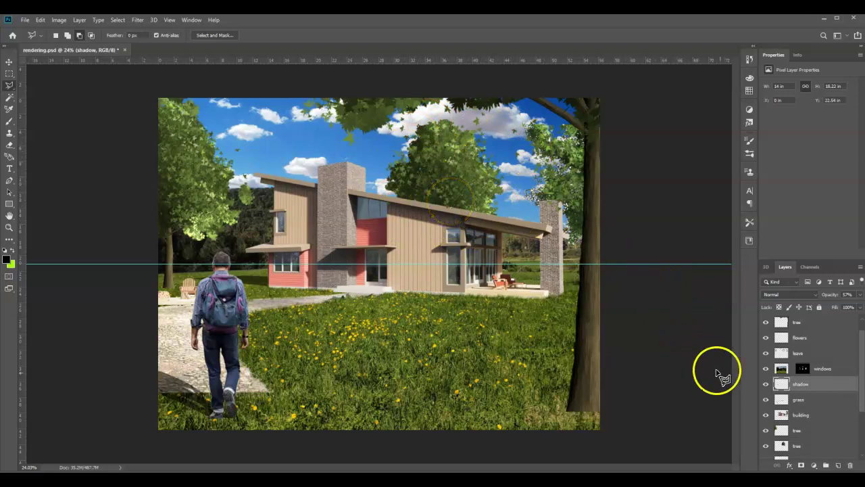
pyautogui.keyDown('ctrl'); pyautogui.click(782, 447); pyautogui.keyUp('ctrl')
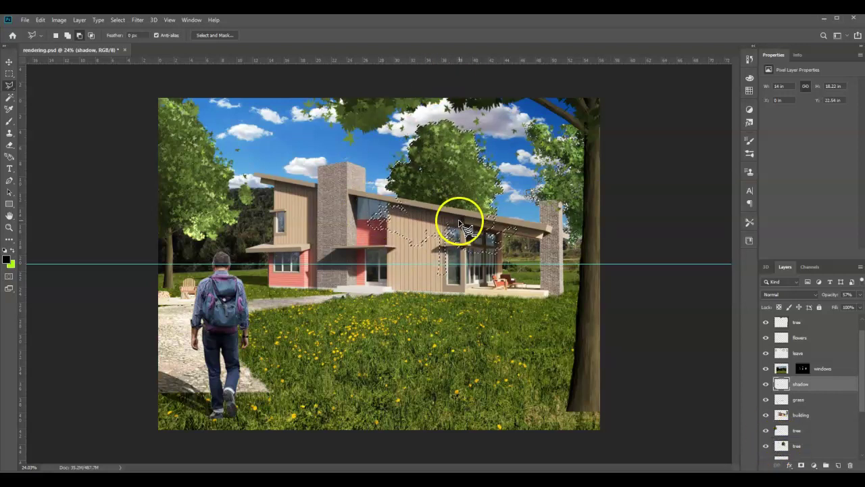
pyautogui.click(39, 20)
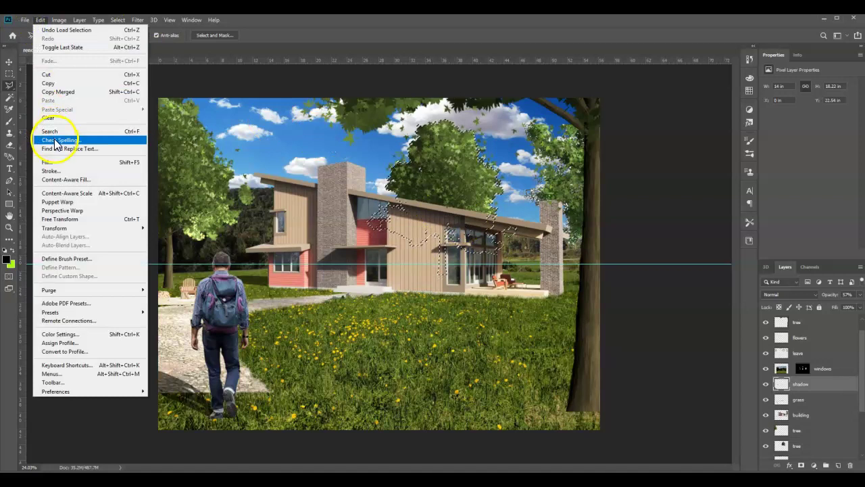
pyautogui.click(57, 162)
pyautogui.click(229, 144)
pyautogui.press('l')
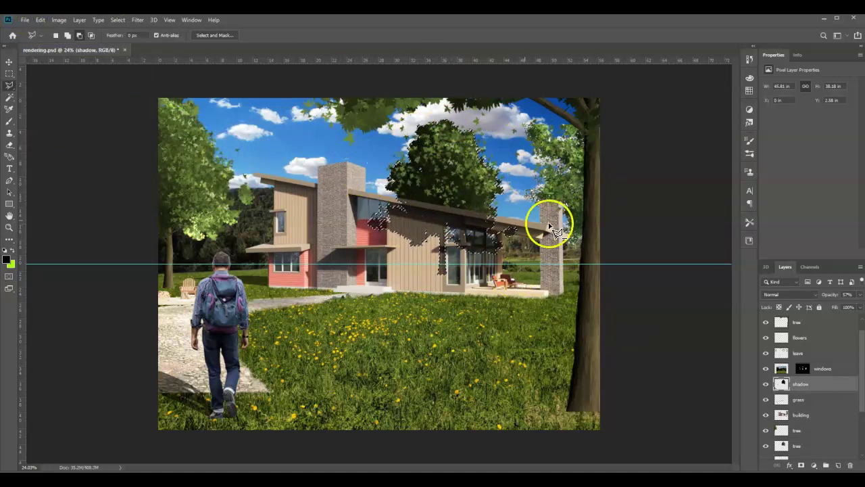
# Step: Move the tree-shaped shadow over the tree beside the stone path and scale it up to about 119%
pyautogui.click(9, 61)
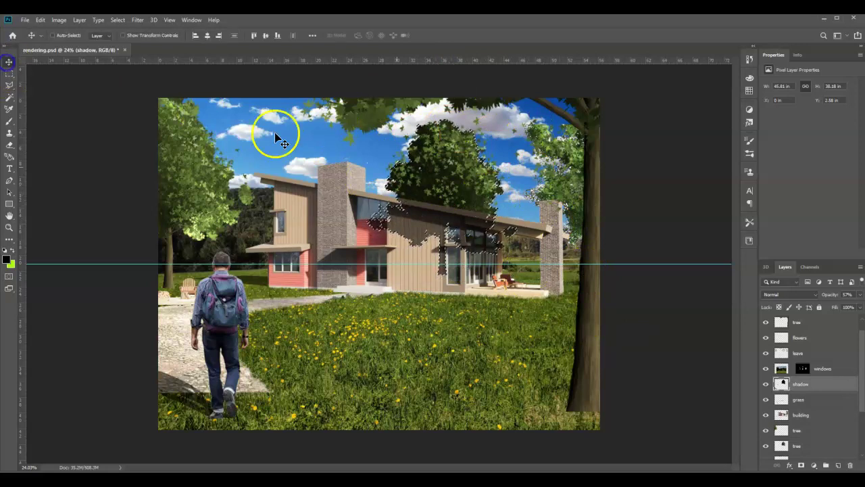
pyautogui.moveTo(450, 183); pyautogui.dragTo(145, 267)
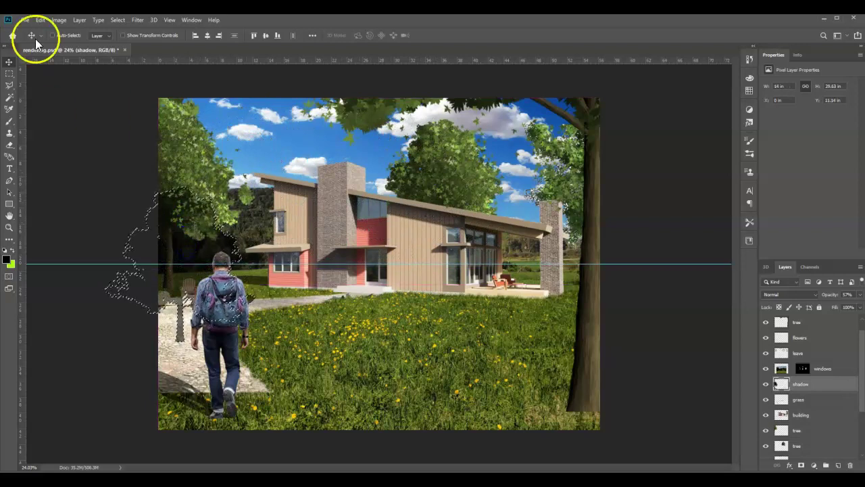
pyautogui.click(41, 19)
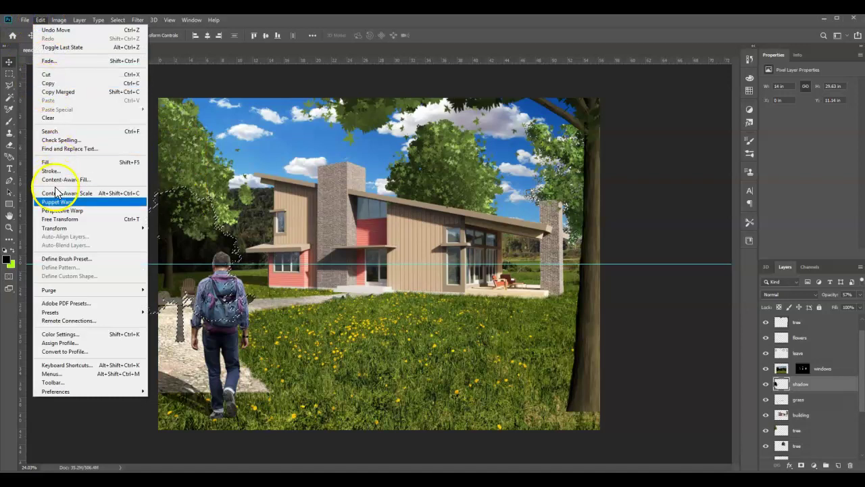
pyautogui.moveTo(61, 230)
pyautogui.click(165, 242)
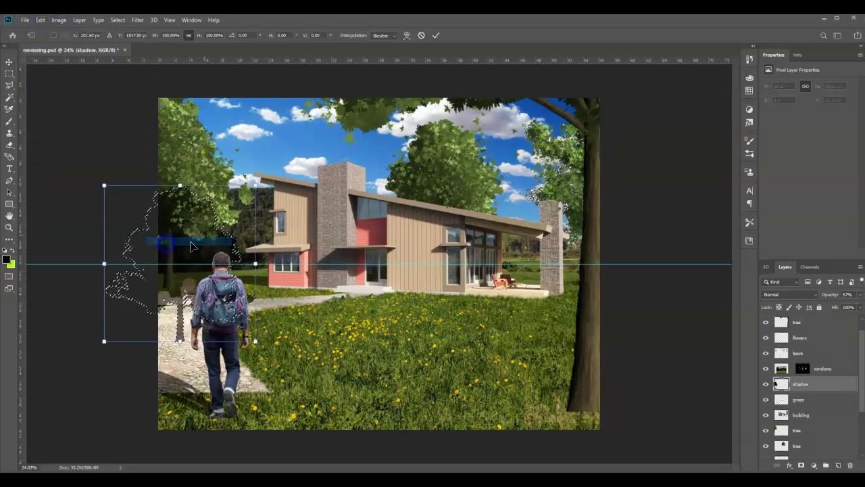
pyautogui.moveTo(256, 184); pyautogui.dragTo(284, 156)
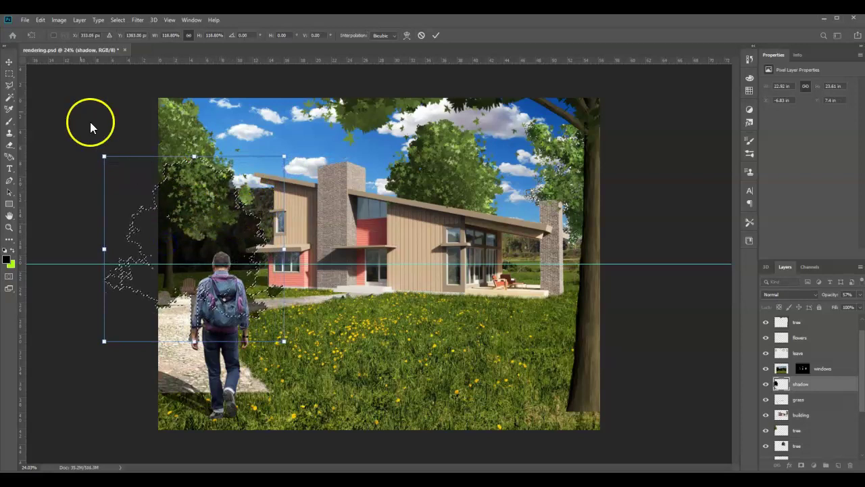
# Step: Distort the tree-shaped shadow so it flattens and slants along the ground near the stone path
pyautogui.click(41, 21)
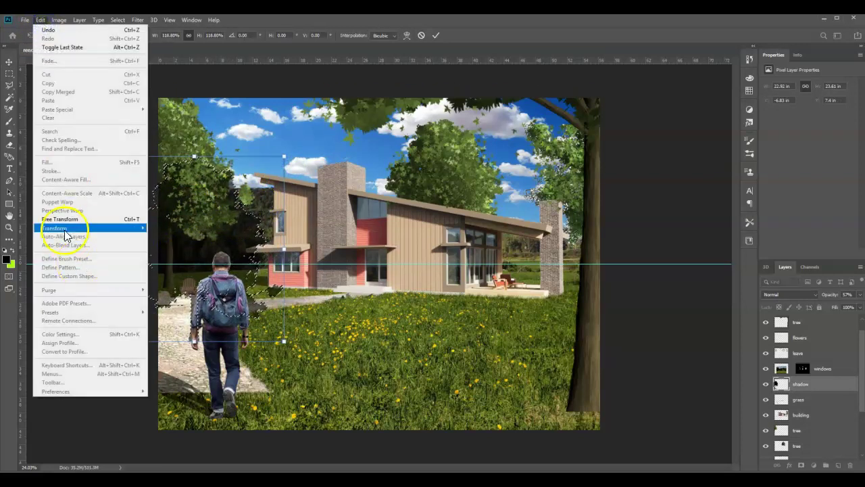
pyautogui.moveTo(64, 230)
pyautogui.click(186, 252)
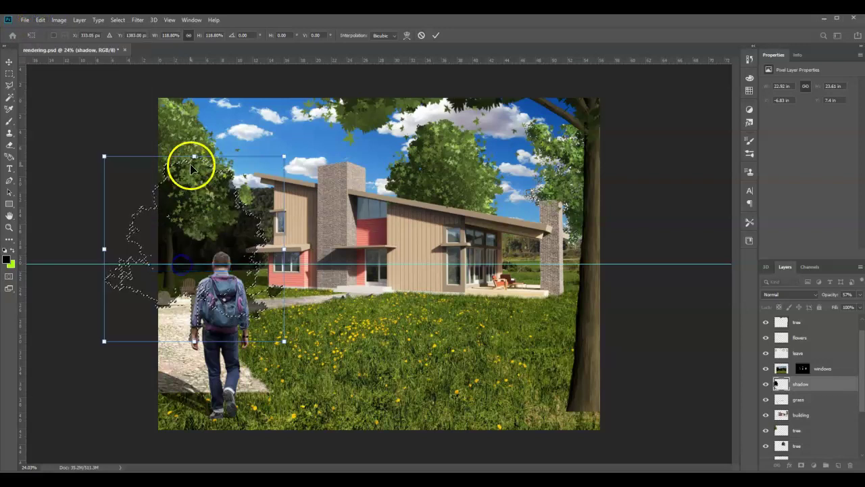
pyautogui.moveTo(194, 155); pyautogui.dragTo(237, 256)
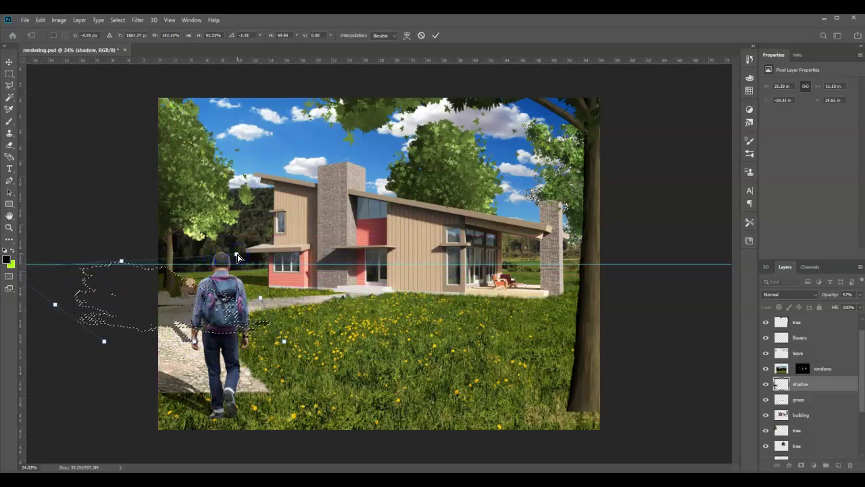
pyautogui.moveTo(266, 281); pyautogui.dragTo(255, 319)
# Step: Position the flattened tree shadow over the chairs and path at the base of the tree, apply the transform and deselect
pyautogui.moveTo(156, 298); pyautogui.dragTo(173, 288)
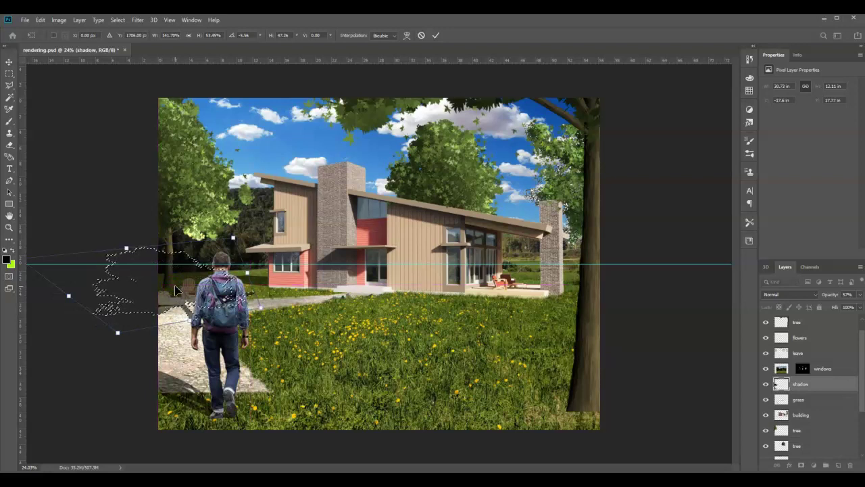
pyautogui.moveTo(174, 290); pyautogui.dragTo(150, 259)
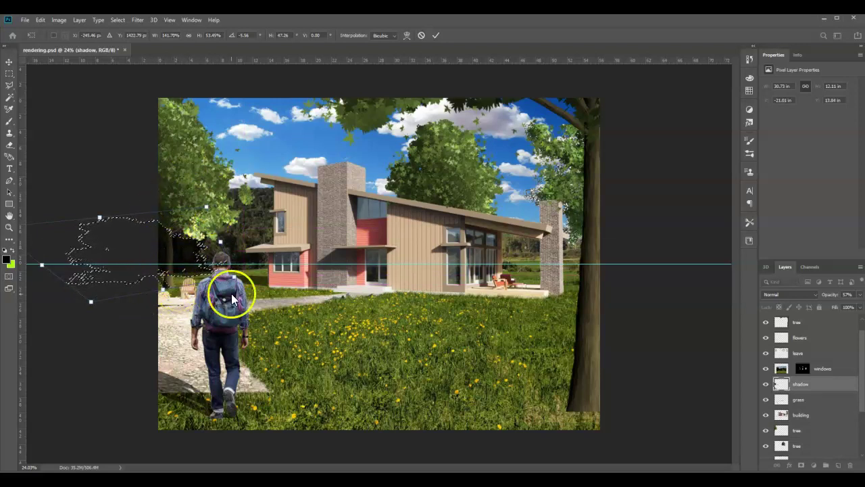
pyautogui.moveTo(121, 248); pyautogui.dragTo(171, 289)
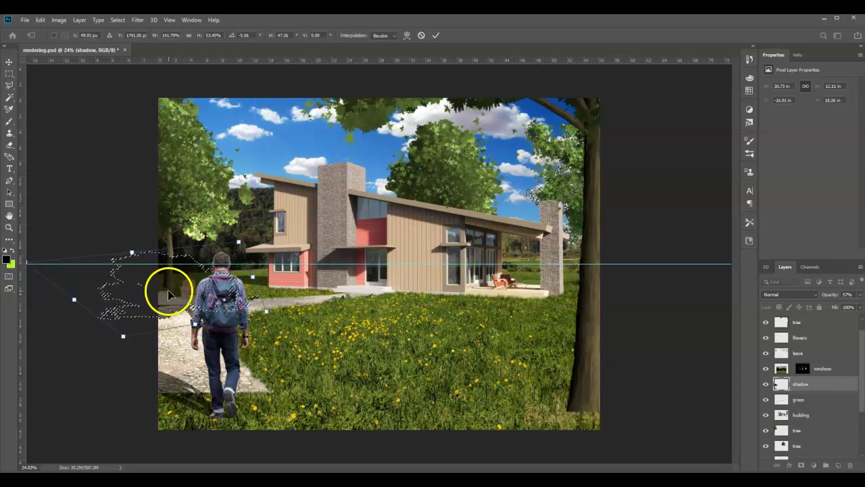
pyautogui.moveTo(223, 361); pyautogui.dragTo(184, 293)
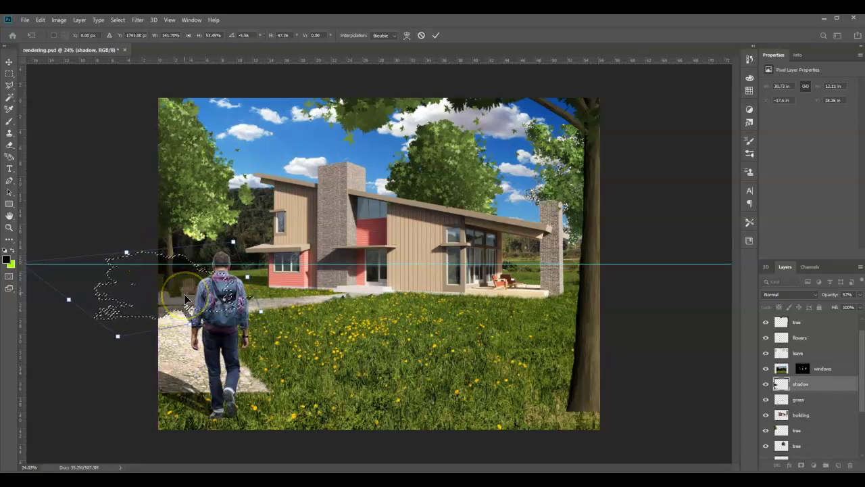
pyautogui.press('Return')
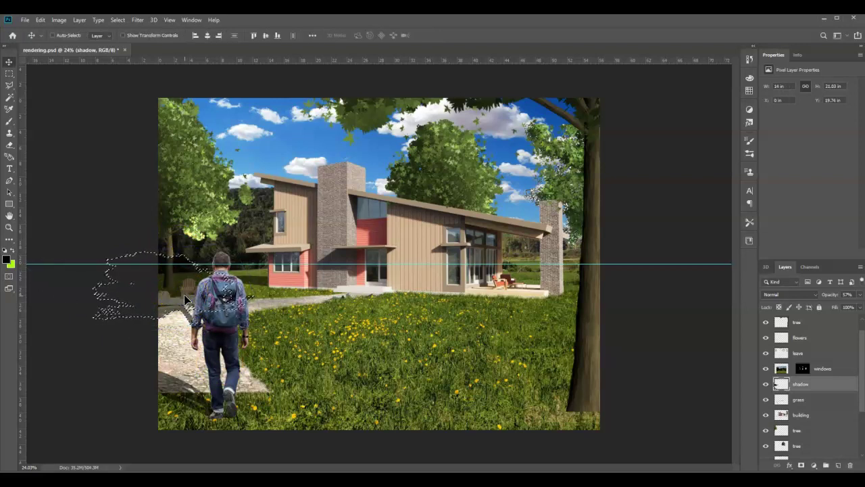
pyautogui.hotkey('ctrl', 'd')
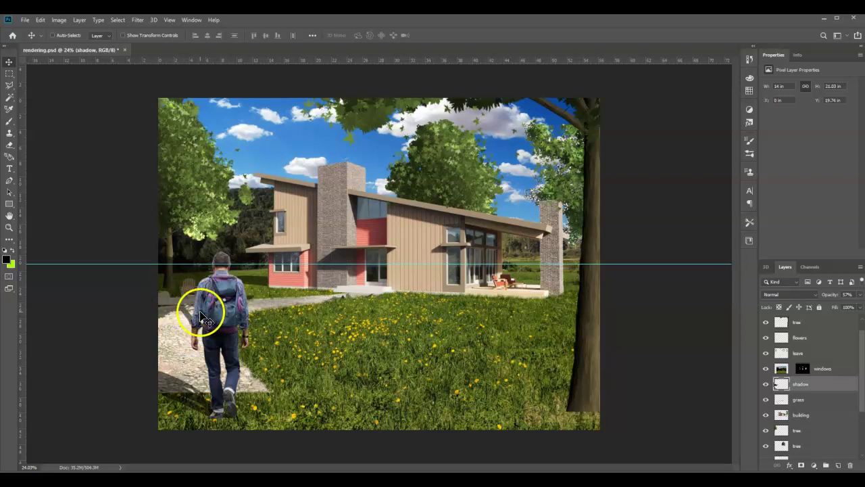
# Step: Outline the trunk of the tree beside the path with the Polygonal Lasso and delete the shadow covering it
pyautogui.click(10, 84)
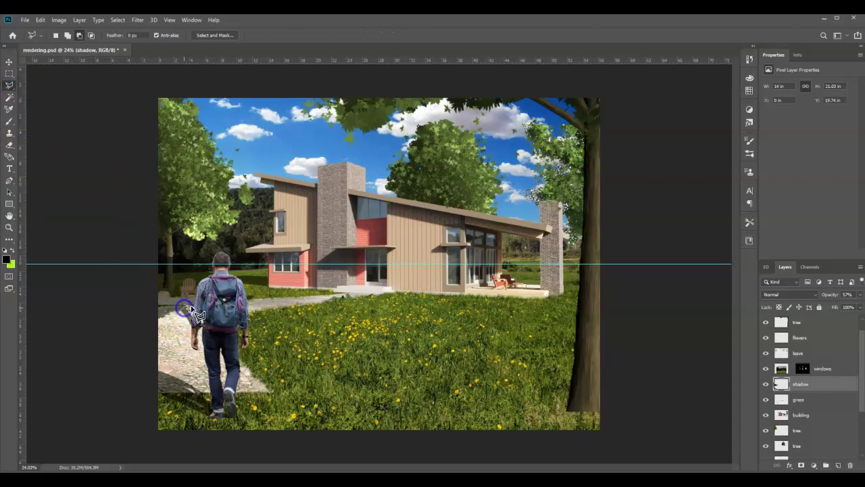
pyautogui.moveTo(163, 334); pyautogui.dragTo(165, 334)
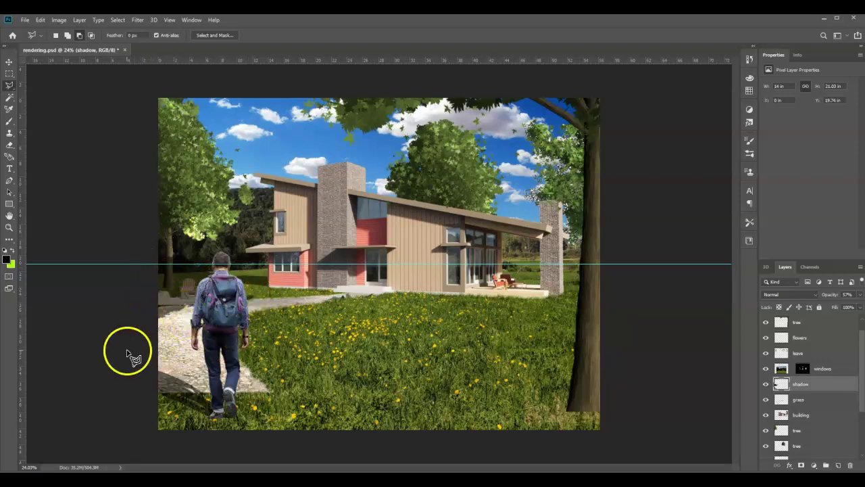
pyautogui.scroll(13, 157, 272)
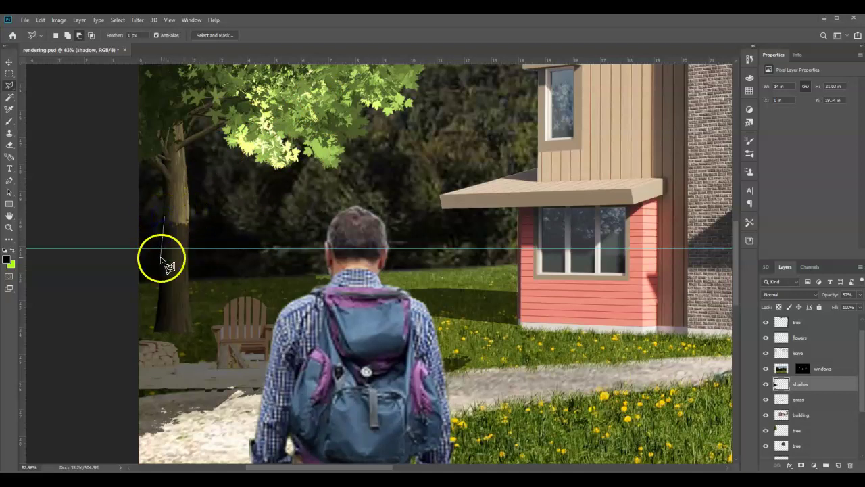
pyautogui.moveTo(158, 289); pyautogui.dragTo(154, 333)
pyautogui.moveTo(187, 305); pyautogui.dragTo(188, 215)
pyautogui.press('Delete')
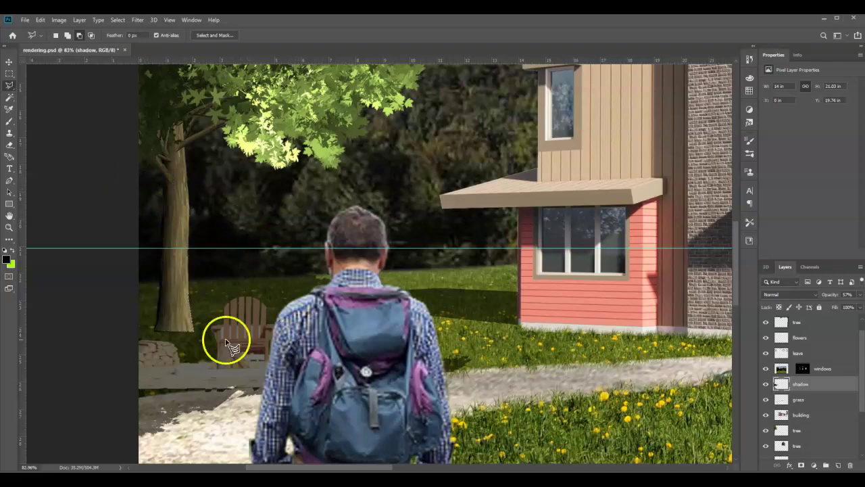
# Step: Reload the outline of the tree behind the house and fill it with black on the shadow layer for another tree shadow
pyautogui.scroll(-5, 187, 315)
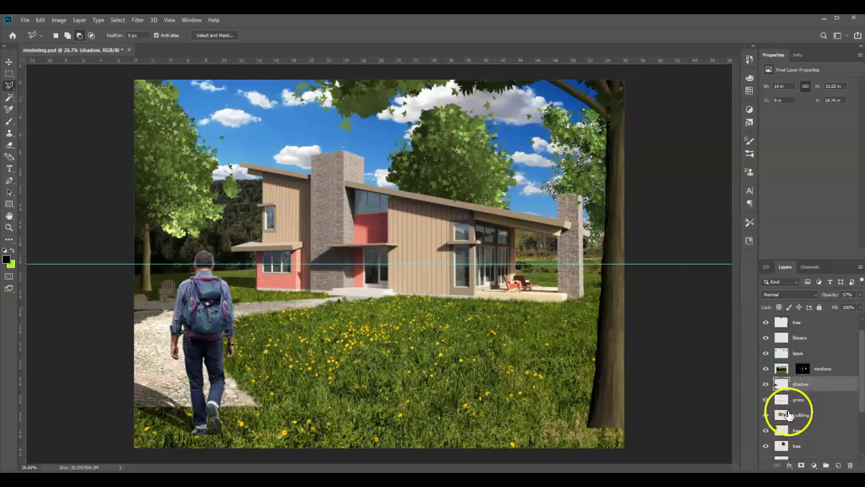
pyautogui.keyDown('ctrl'); pyautogui.click(781, 448); pyautogui.keyUp('ctrl')
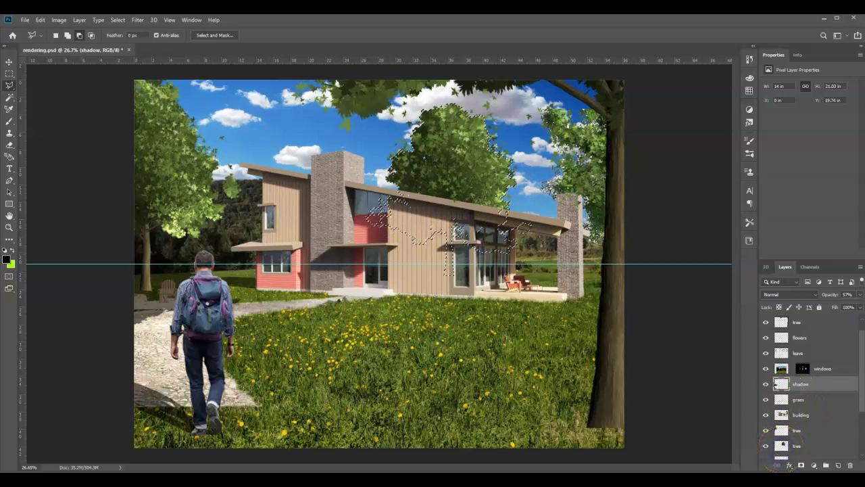
pyautogui.click(40, 21)
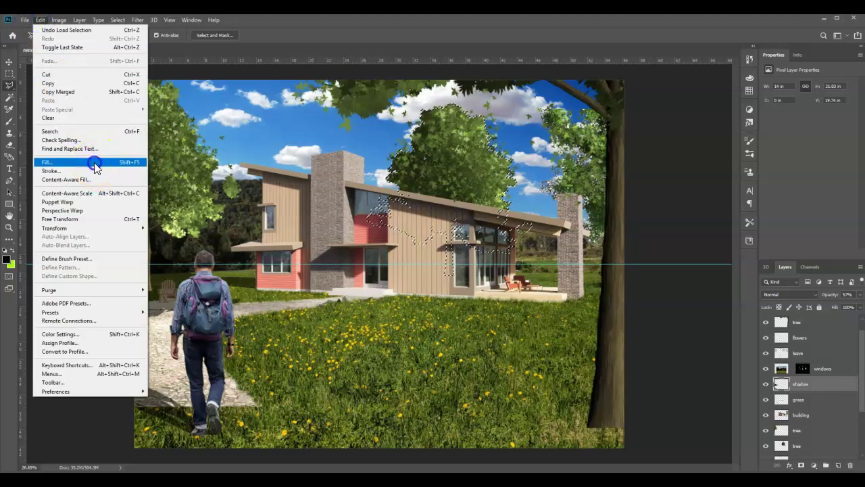
pyautogui.click(91, 163)
pyautogui.click(233, 147)
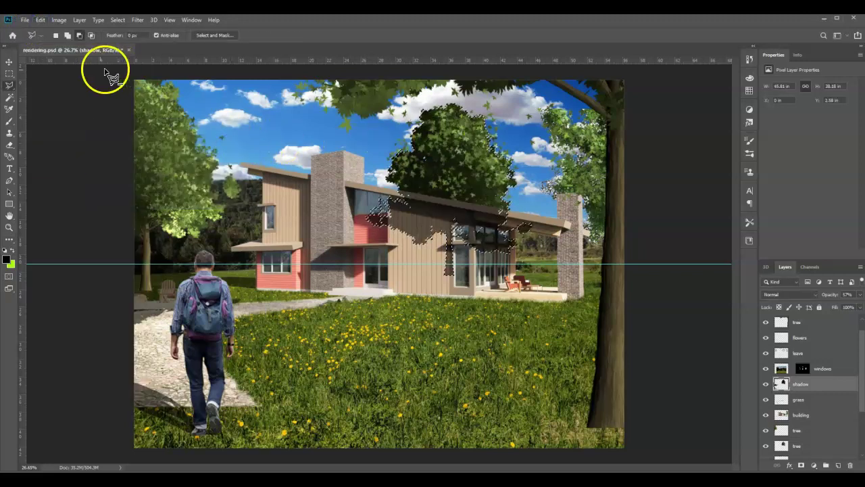
# Step: Move the black tree shadow beside the large trunk, then flatten and slant it along the ground
pyautogui.click(8, 62)
pyautogui.moveTo(432, 236); pyautogui.dragTo(645, 291)
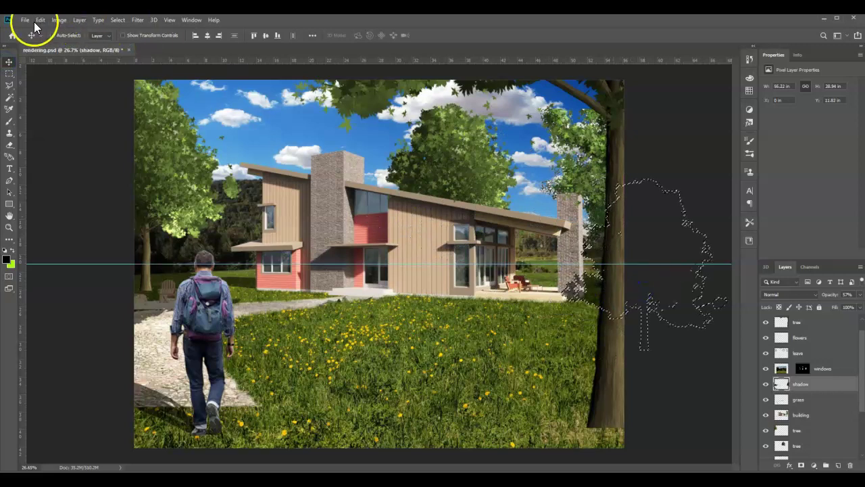
pyautogui.click(41, 20)
pyautogui.moveTo(68, 228)
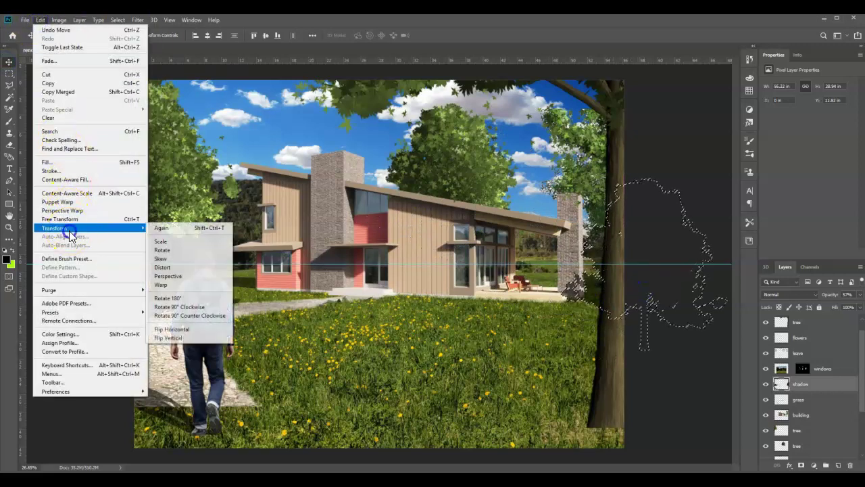
pyautogui.click(193, 249)
pyautogui.moveTo(643, 178); pyautogui.dragTo(576, 282)
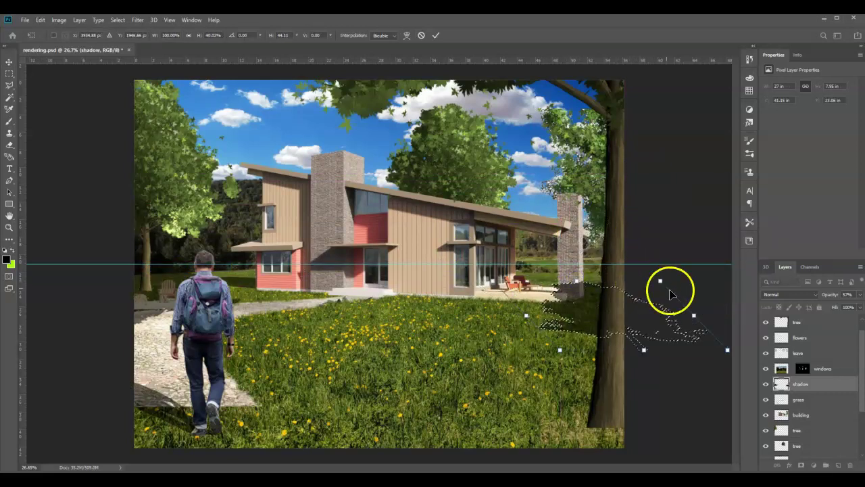
# Step: Widen the flattened shadow, position it on the grass behind the large trunk near the brick pier, apply the transform and deselect
pyautogui.moveTo(696, 319); pyautogui.dragTo(720, 299)
pyautogui.moveTo(626, 316)
pyautogui.mouseDown()
pyautogui.moveTo(626, 323)
pyautogui.moveTo(638, 305)
pyautogui.moveTo(653, 301)
pyautogui.moveTo(640, 312)
pyautogui.moveTo(621, 308)
pyautogui.mouseUp()
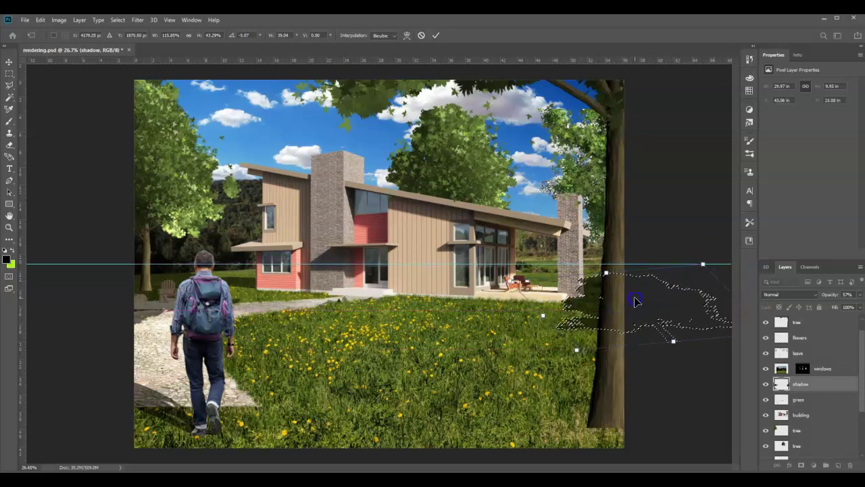
pyautogui.press('Return')
pyautogui.hotkey('ctrl', 'd')
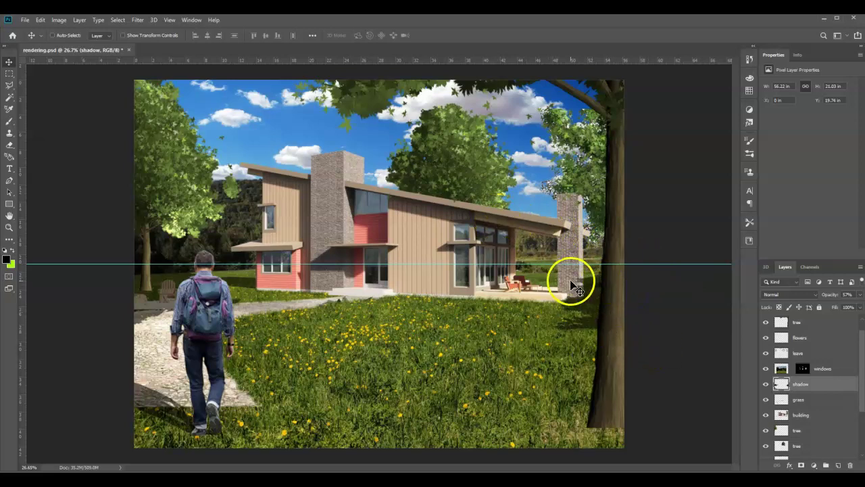
# Step: Paint extra black shadow with the Brush on the grass between the brick pier and the large tree trunk
pyautogui.moveTo(579, 289); pyautogui.dragTo(583, 318)
pyautogui.click(7, 124)
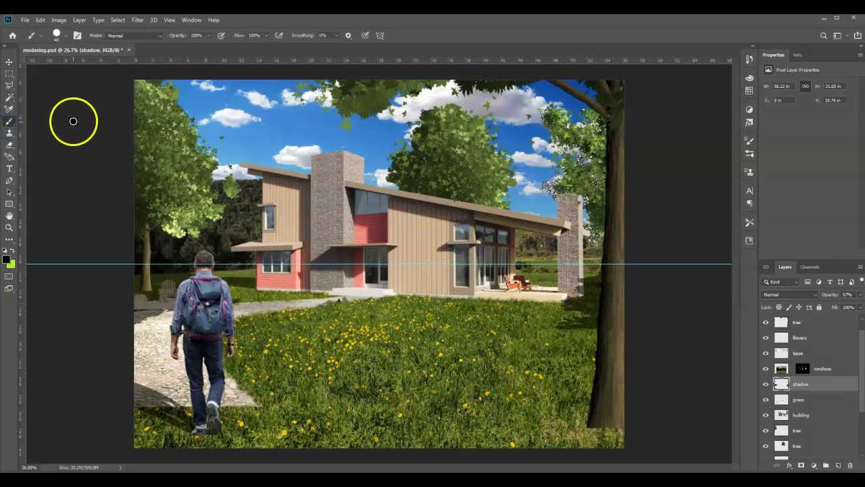
pyautogui.click(8, 259)
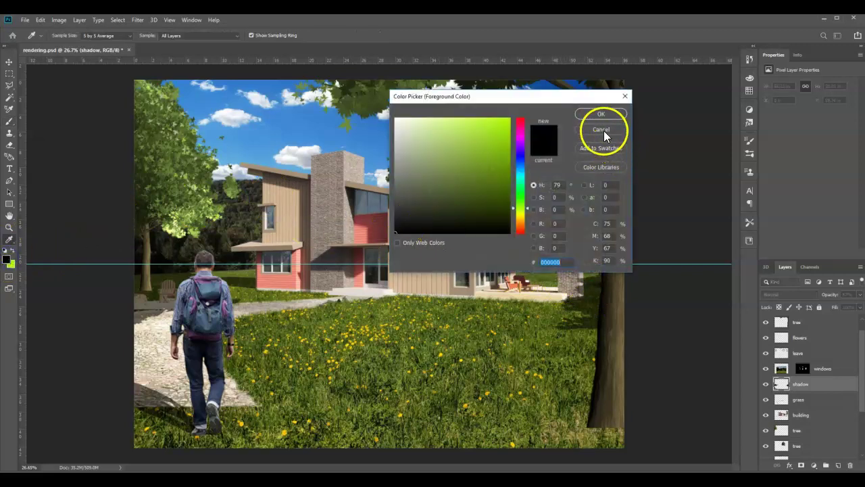
pyautogui.click(603, 131)
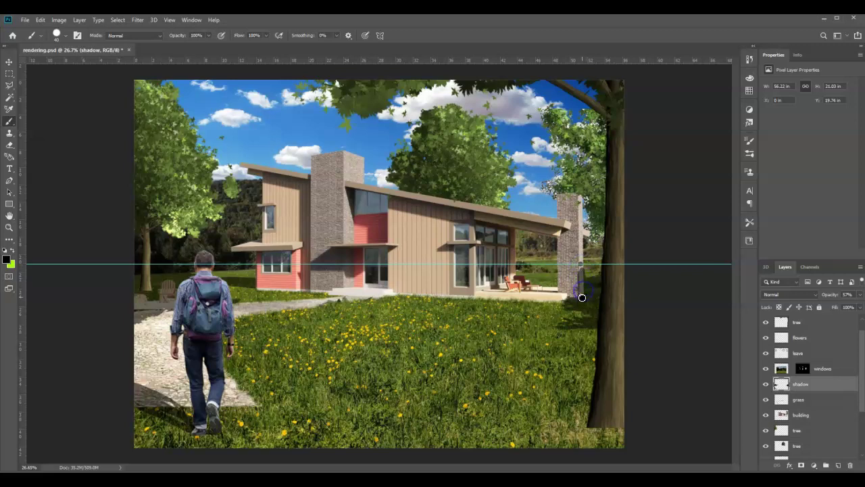
pyautogui.moveTo(585, 315); pyautogui.dragTo(577, 299)
pyautogui.moveTo(585, 286)
pyautogui.mouseDown()
pyautogui.moveTo(579, 290)
pyautogui.moveTo(587, 273)
pyautogui.moveTo(575, 307)
pyautogui.mouseUp()
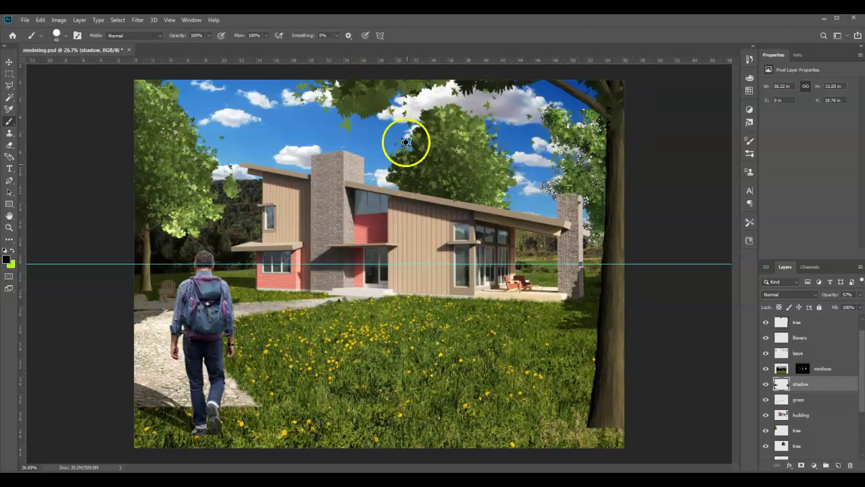
# Step: Reload the outline of the tree behind the house, fill it with black on the shadow layer and move it onto the foreground lawn
pyautogui.keyDown('ctrl'); pyautogui.click(781, 447); pyautogui.keyUp('ctrl')
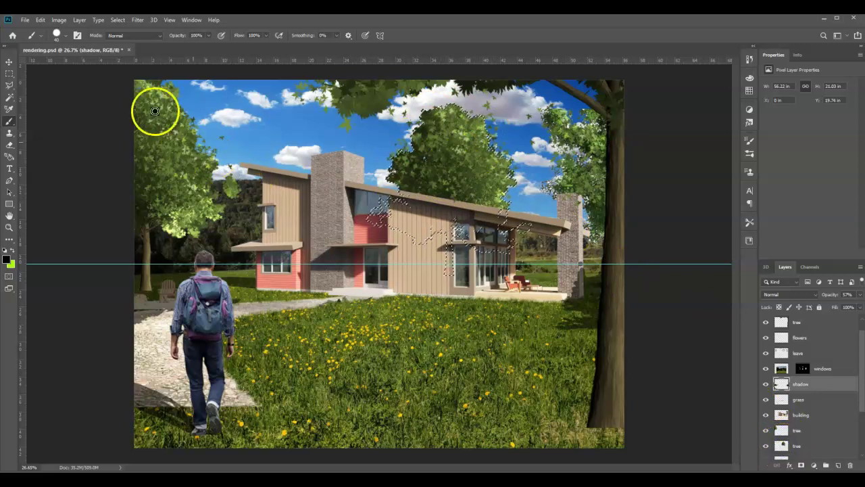
pyautogui.click(39, 20)
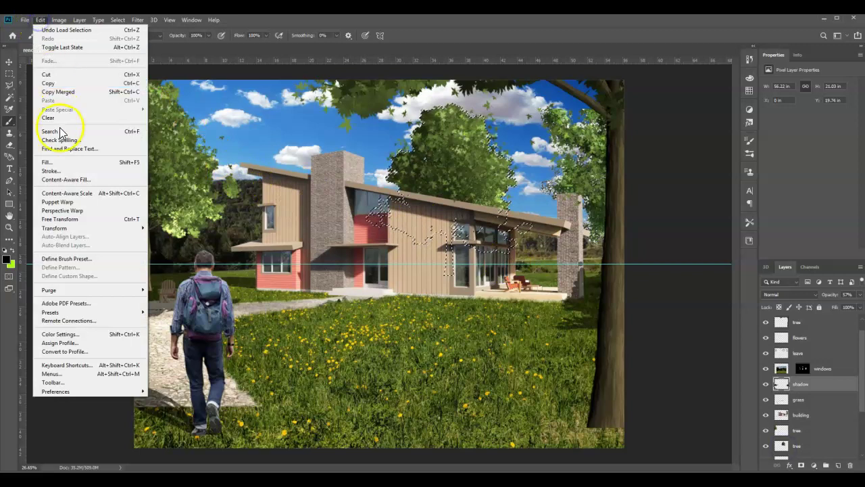
pyautogui.click(49, 162)
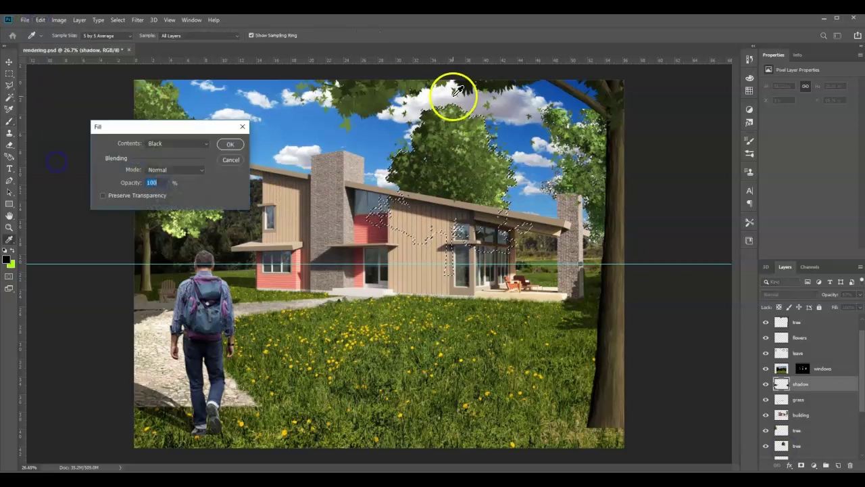
pyautogui.click(229, 144)
pyautogui.press('b')
pyautogui.click(10, 62)
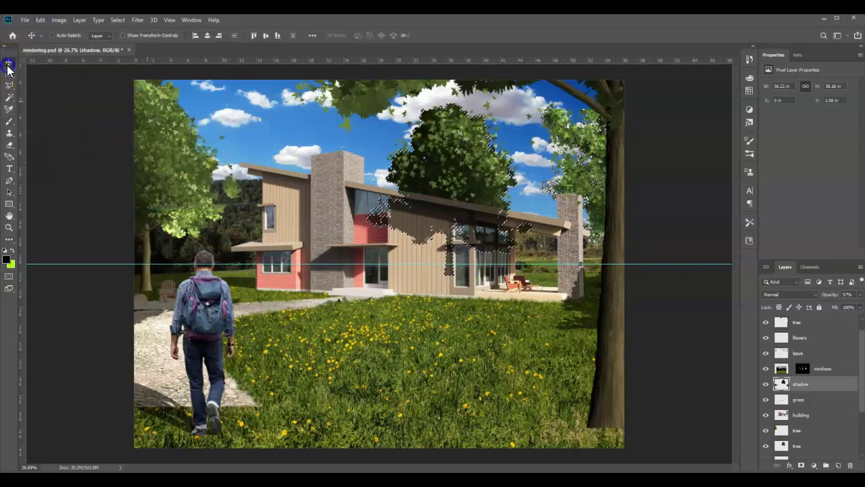
pyautogui.moveTo(442, 183); pyautogui.dragTo(443, 333)
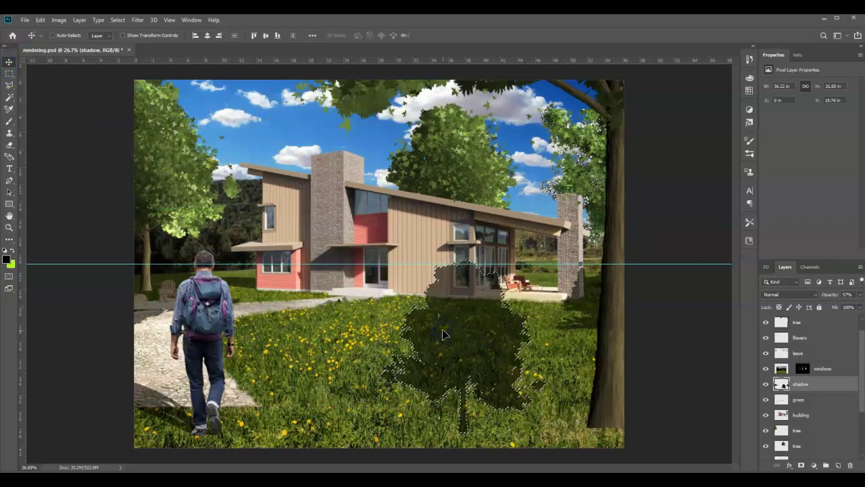
# Step: Scale the lawn tree shadow up to about 214% and place it over the large trunk and patio area
pyautogui.hotkey('ctrl', 't')
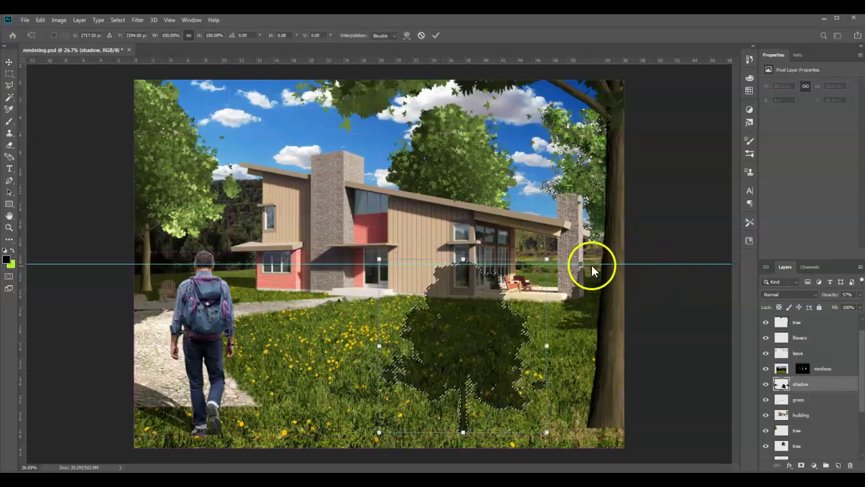
pyautogui.moveTo(545, 261); pyautogui.dragTo(796, 119)
pyautogui.moveTo(543, 192); pyautogui.dragTo(585, 299)
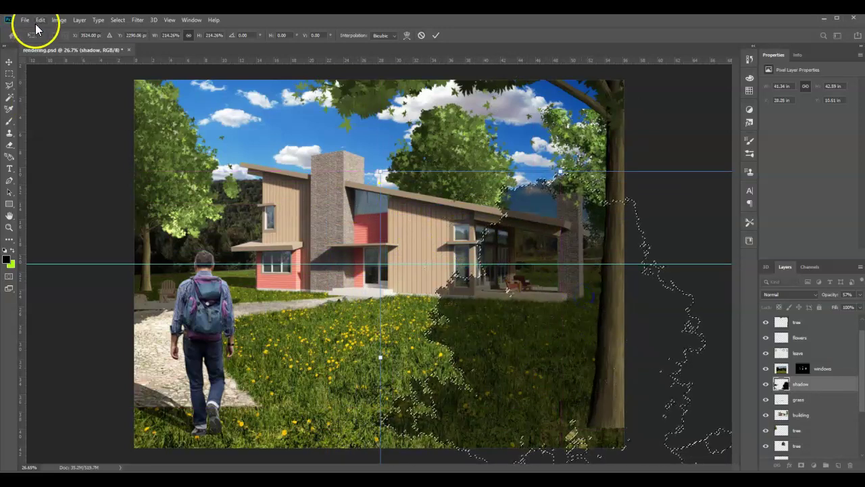
# Step: Distort the enlarged tree shadow so it flattens, slants and stretches across the foreground lawn to the image's left edge
pyautogui.click(38, 22)
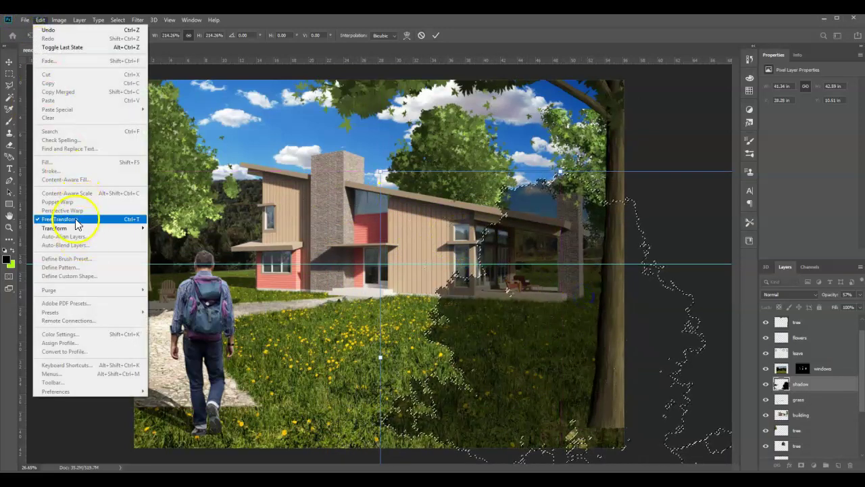
pyautogui.moveTo(72, 227)
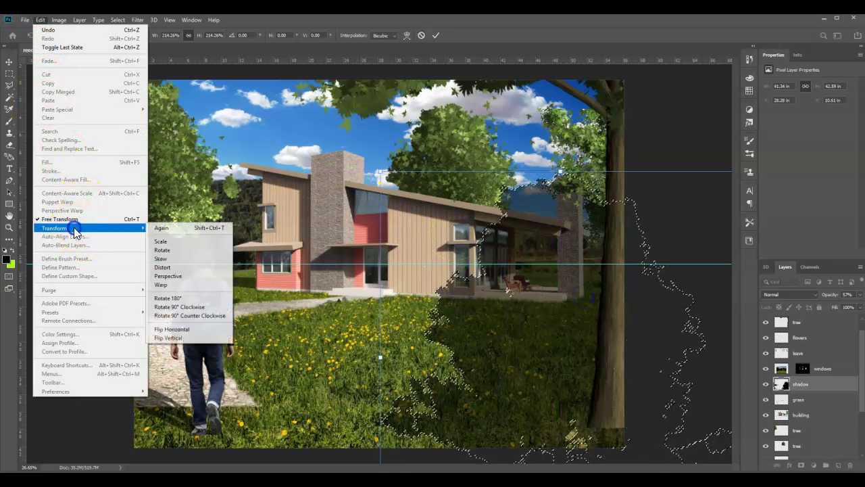
pyautogui.click(173, 269)
pyautogui.moveTo(556, 178); pyautogui.dragTo(396, 350)
pyautogui.moveTo(658, 447); pyautogui.dragTo(820, 412)
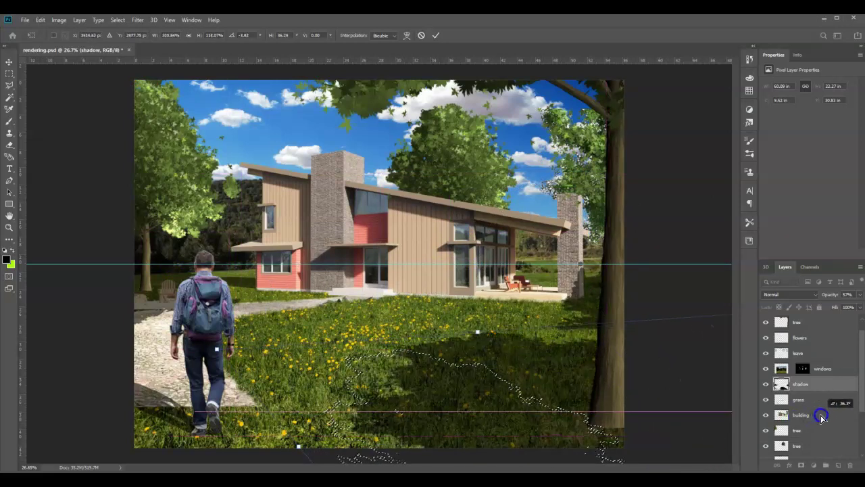
pyautogui.moveTo(241, 402); pyautogui.dragTo(215, 447)
pyautogui.moveTo(348, 131); pyautogui.dragTo(336, 86)
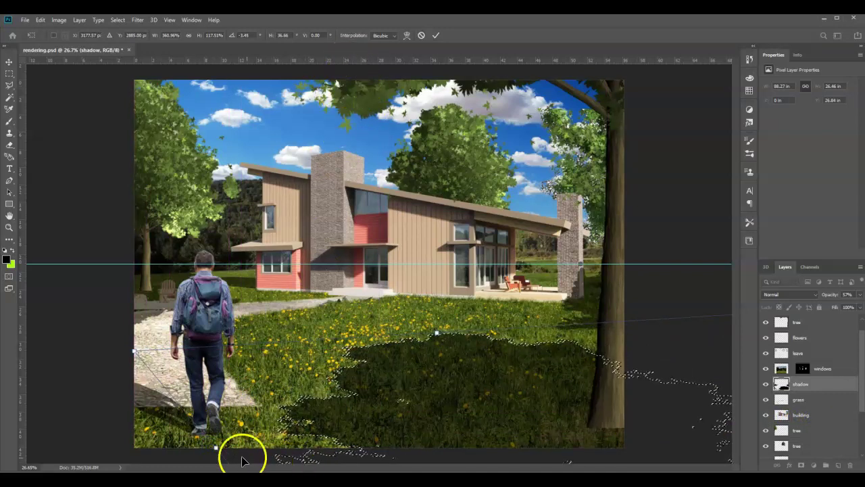
pyautogui.moveTo(212, 446); pyautogui.dragTo(135, 450)
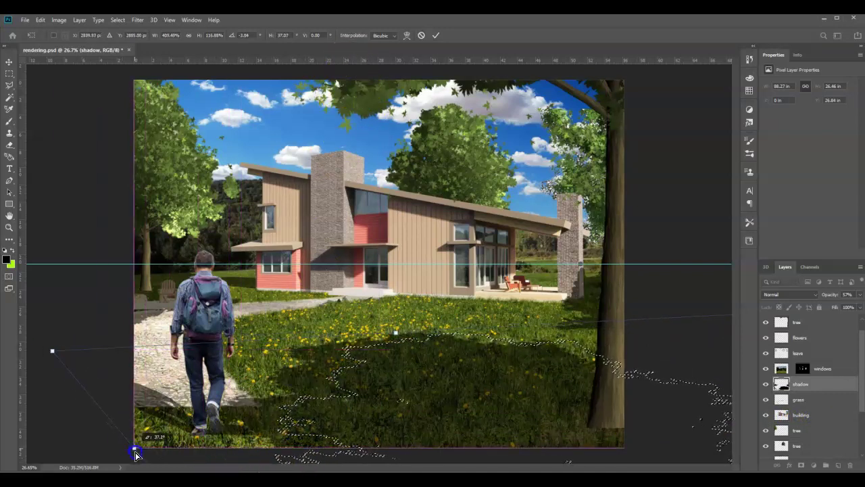
# Step: Lower the height of the foreground shadow, position it across the lawn and the man's feet, apply the transform and deselect
pyautogui.moveTo(396, 334); pyautogui.dragTo(388, 358)
pyautogui.moveTo(501, 414)
pyautogui.mouseDown()
pyautogui.moveTo(521, 402)
pyautogui.moveTo(513, 404)
pyautogui.mouseUp()
pyautogui.moveTo(428, 382); pyautogui.dragTo(283, 373)
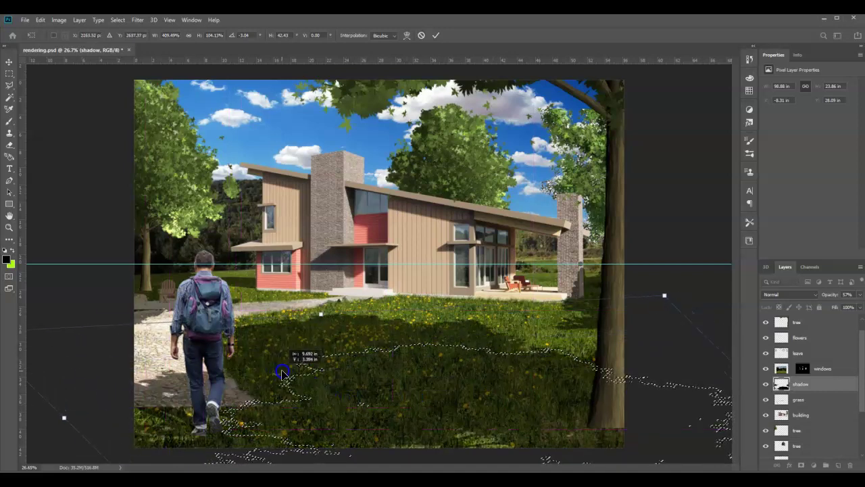
pyautogui.moveTo(284, 372); pyautogui.dragTo(355, 390)
pyautogui.click(353, 326)
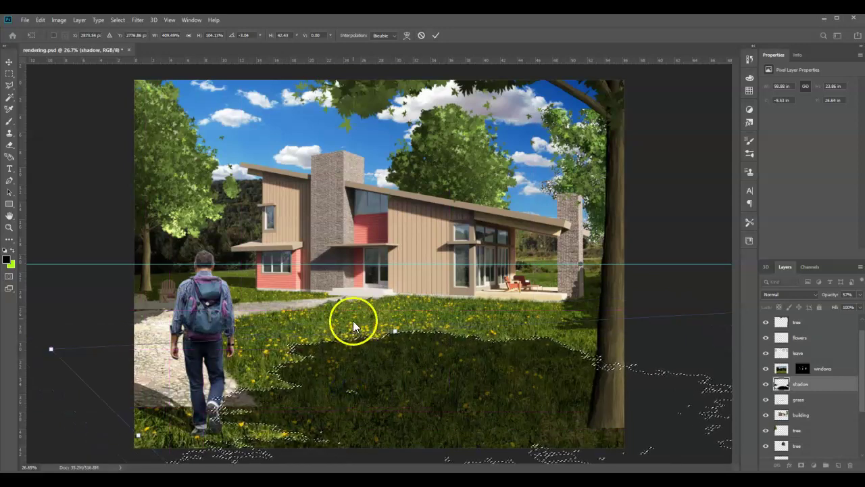
pyautogui.moveTo(395, 334); pyautogui.dragTo(392, 343)
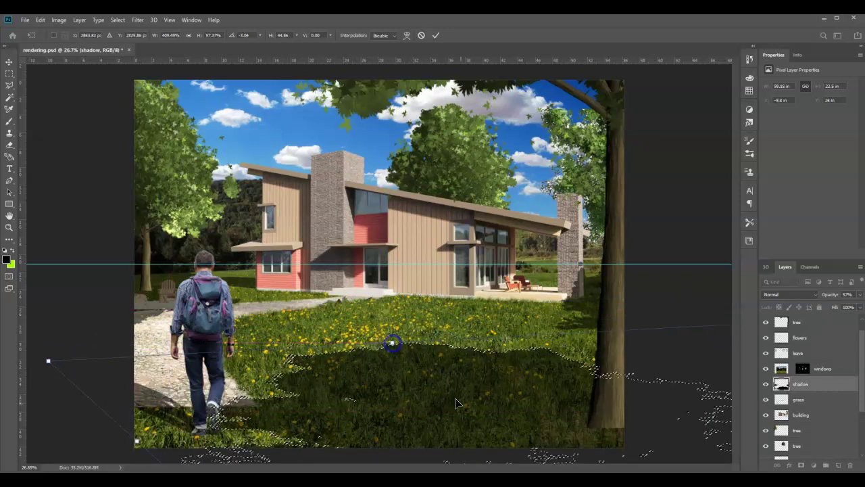
pyautogui.moveTo(460, 406); pyautogui.dragTo(458, 402)
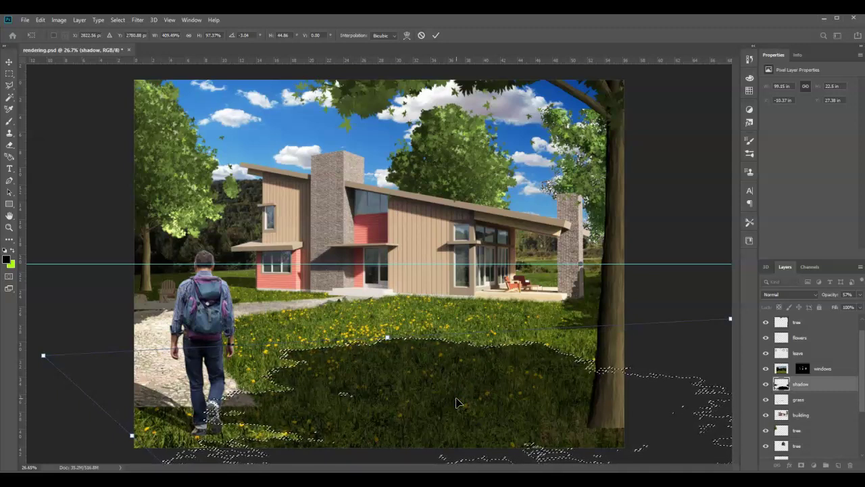
pyautogui.press('Return')
pyautogui.hotkey('ctrl', 'd')
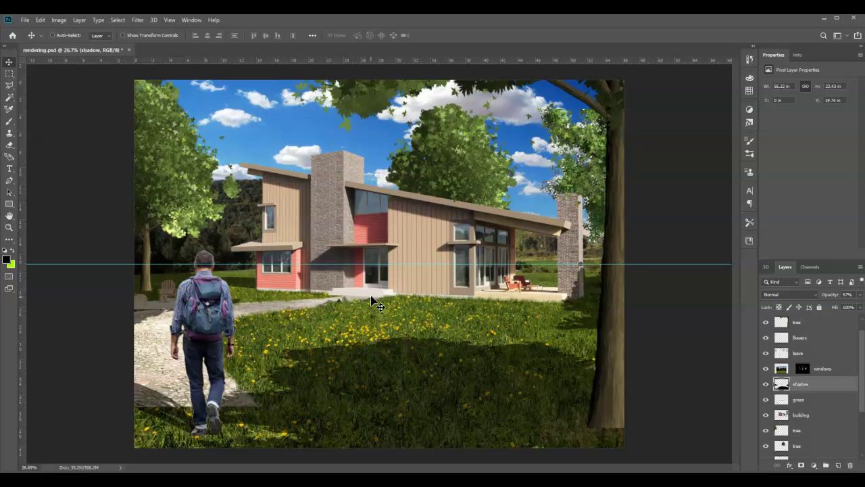
# Step: Examine the softness of the existing shadow edges on the house siding beside the brick chimney
pyautogui.moveTo(371, 263); pyautogui.dragTo(323, 277)
pyautogui.scroll(5, 292, 204)
pyautogui.scroll(1, 317, 226)
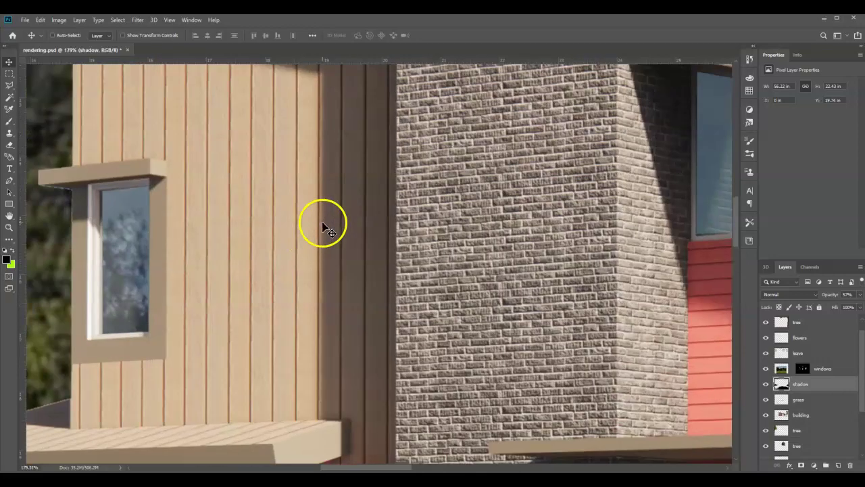
pyautogui.scroll(-4, 324, 233)
pyautogui.scroll(-5, 340, 286)
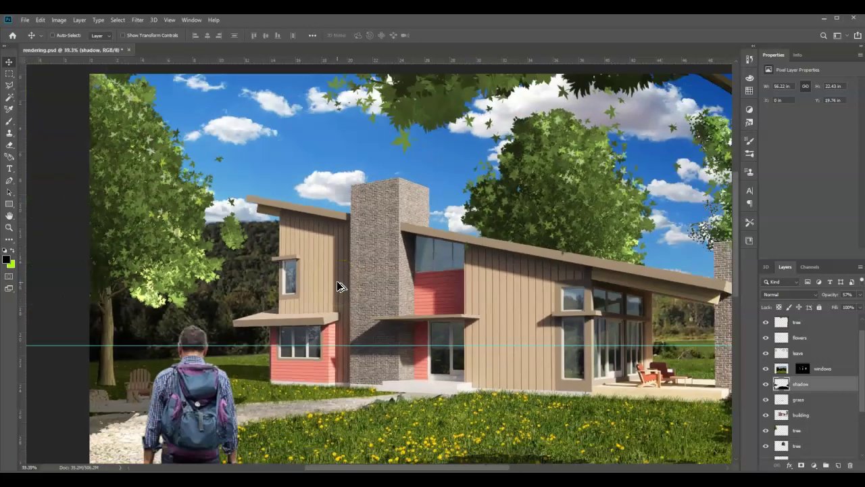
pyautogui.scroll(1, 439, 405)
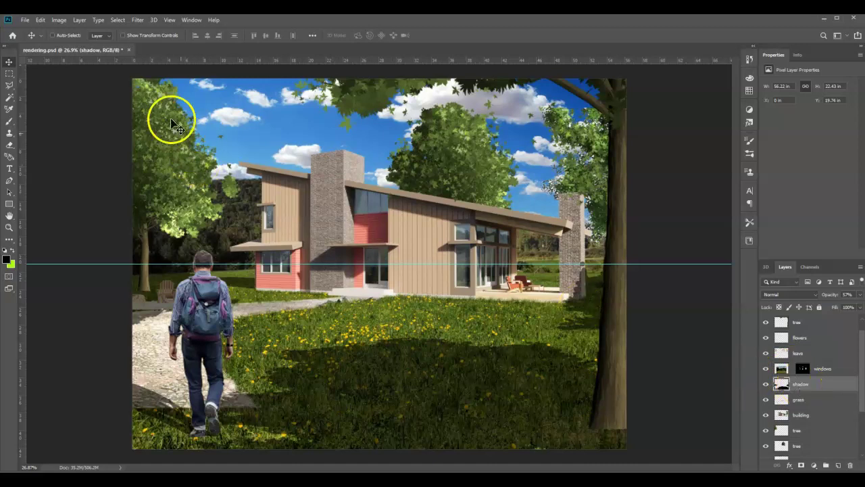
# Step: Apply a Gaussian Blur to the shadow layer to soften the edges of the cast shadows
pyautogui.click(137, 20)
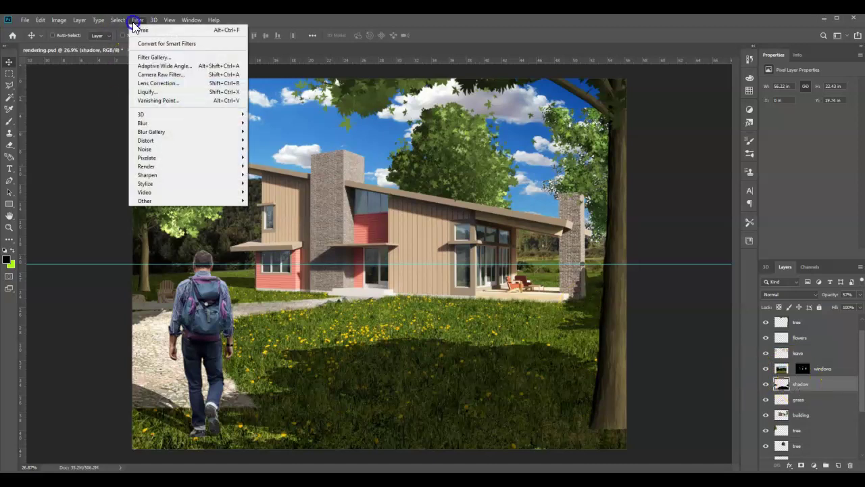
pyautogui.click(160, 122)
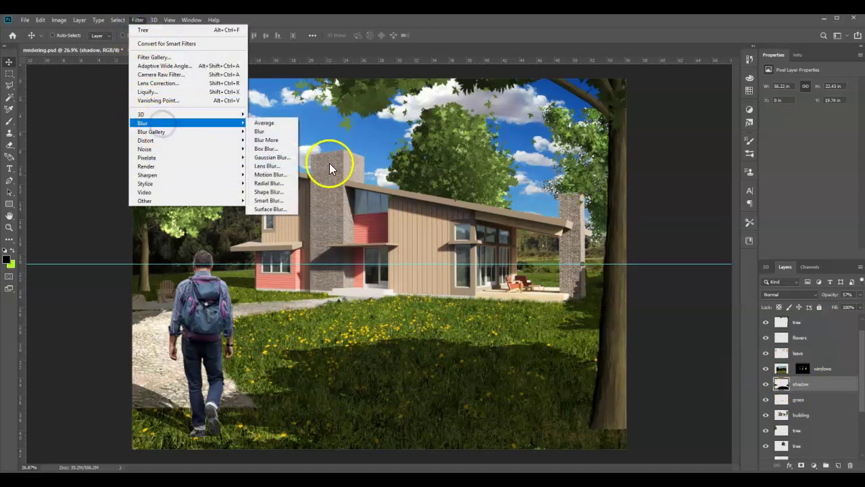
pyautogui.click(271, 157)
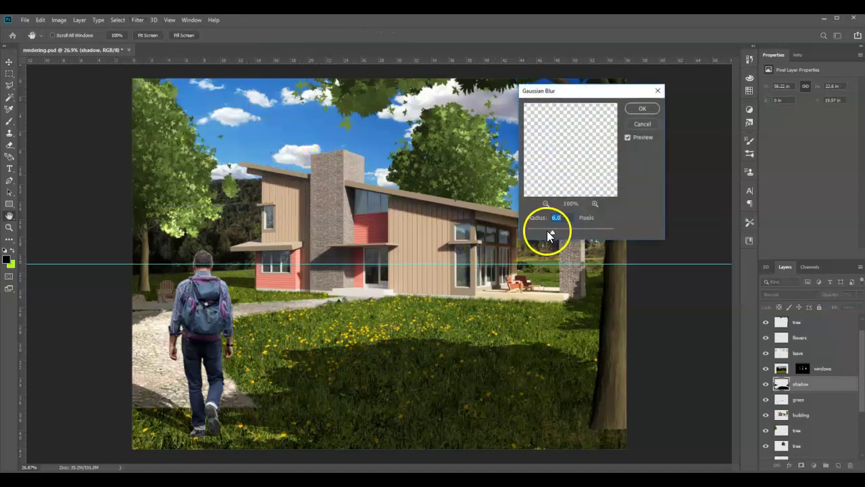
pyautogui.moveTo(579, 227); pyautogui.dragTo(569, 236)
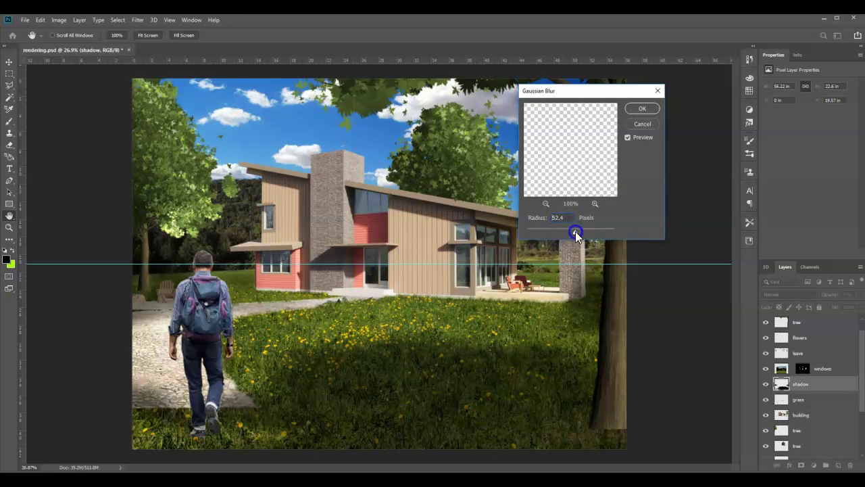
pyautogui.moveTo(564, 237); pyautogui.dragTo(562, 234)
pyautogui.click(650, 115)
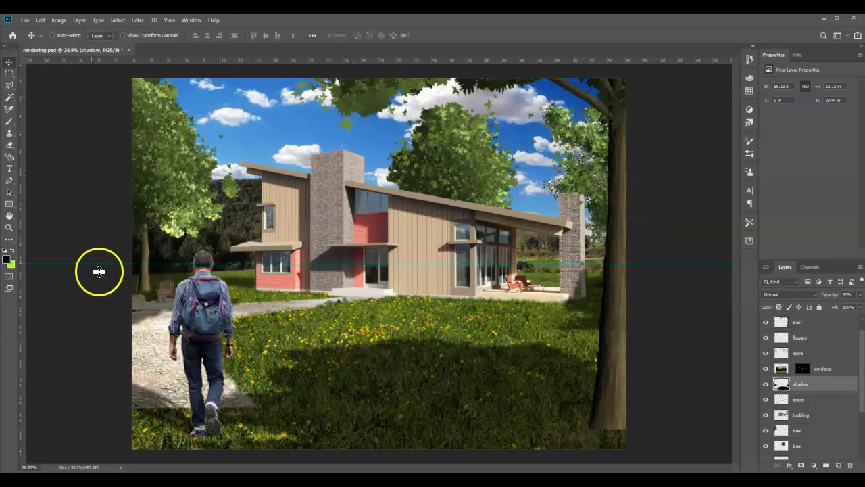
pyautogui.click(316, 359)
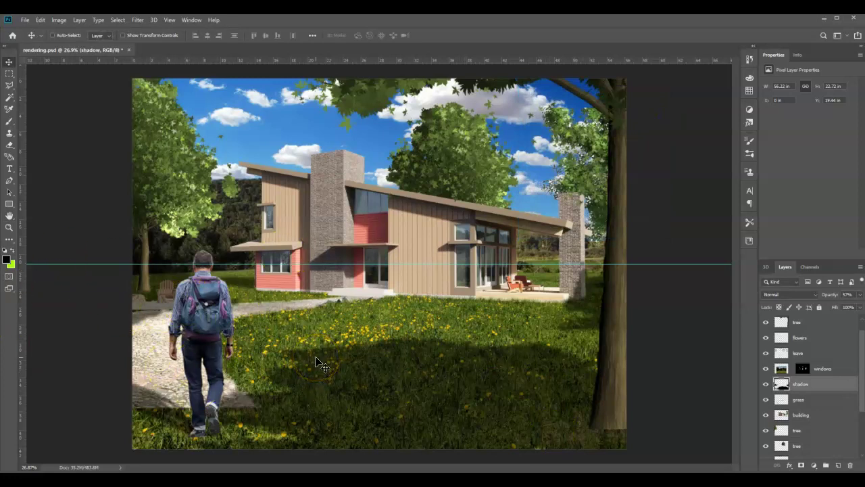